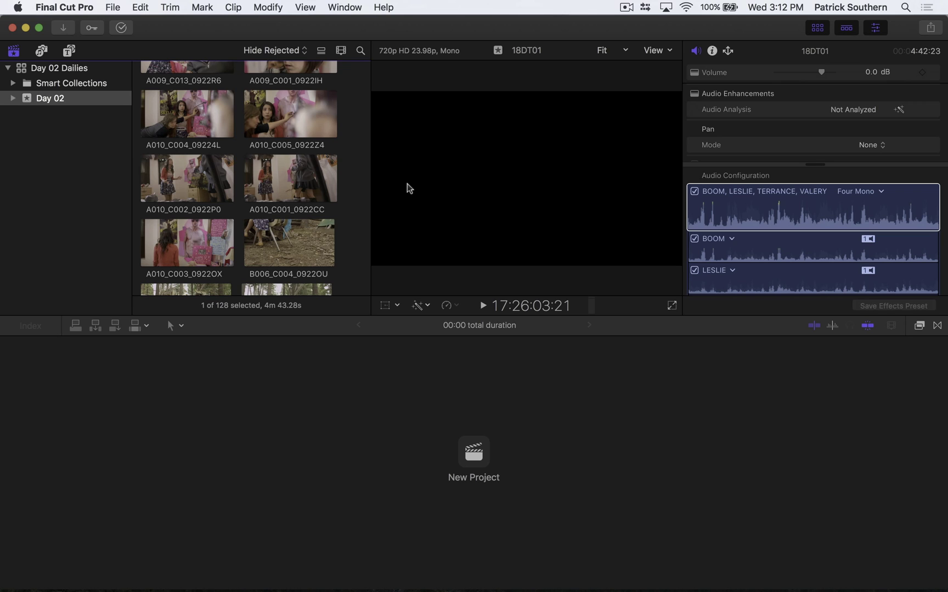
Switch to the Organize workspace and fit the clip image to the viewer
{"action": "left_click", "coordinate": [348, 7]}
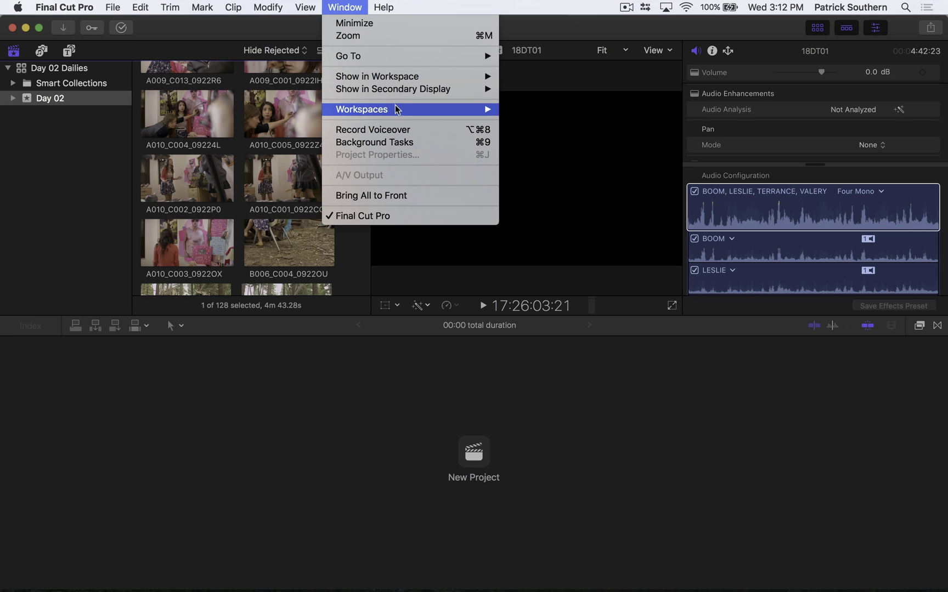
{"action": "mouse_move", "coordinate": [397, 113]}
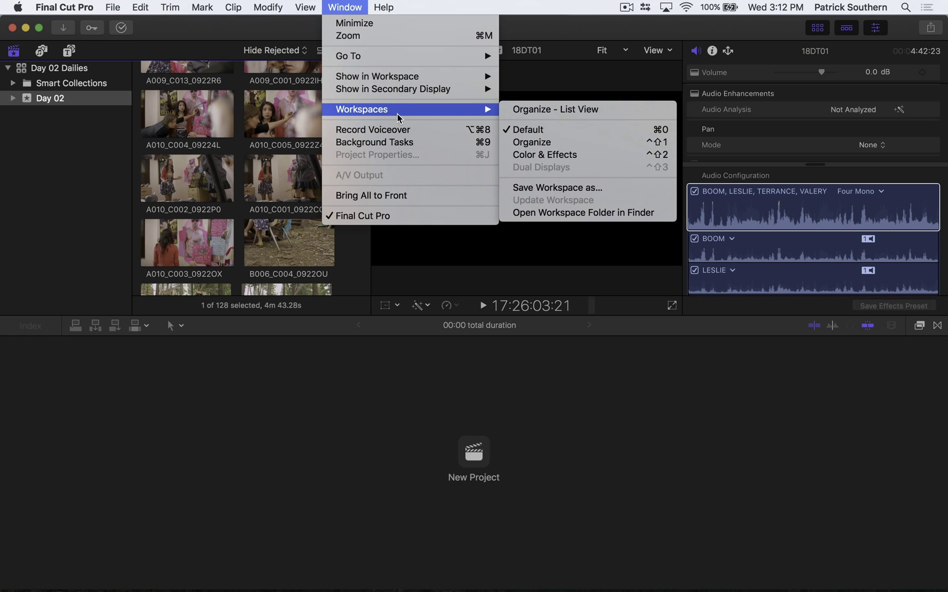
{"action": "left_click", "coordinate": [550, 144]}
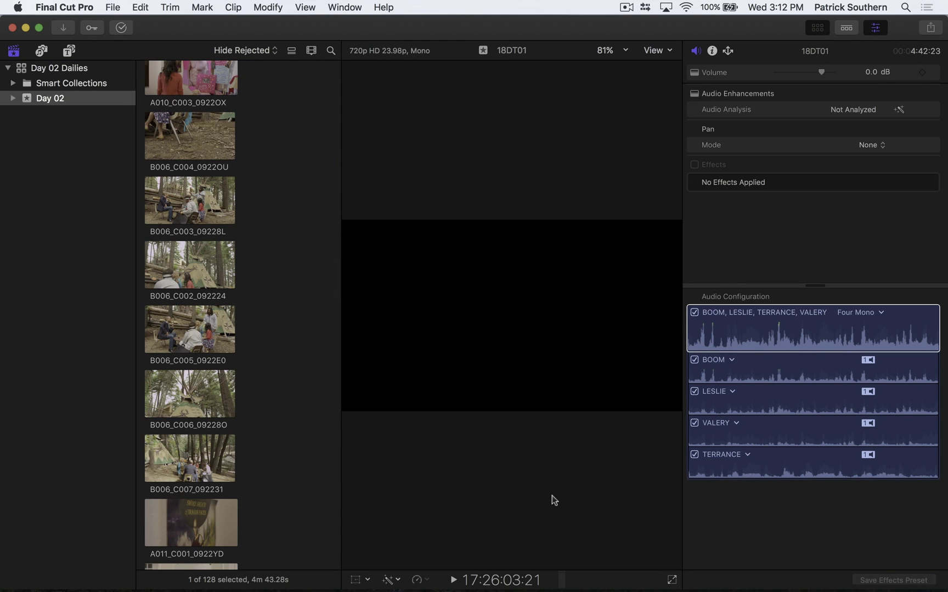
{"action": "key", "text": "shift+z"}
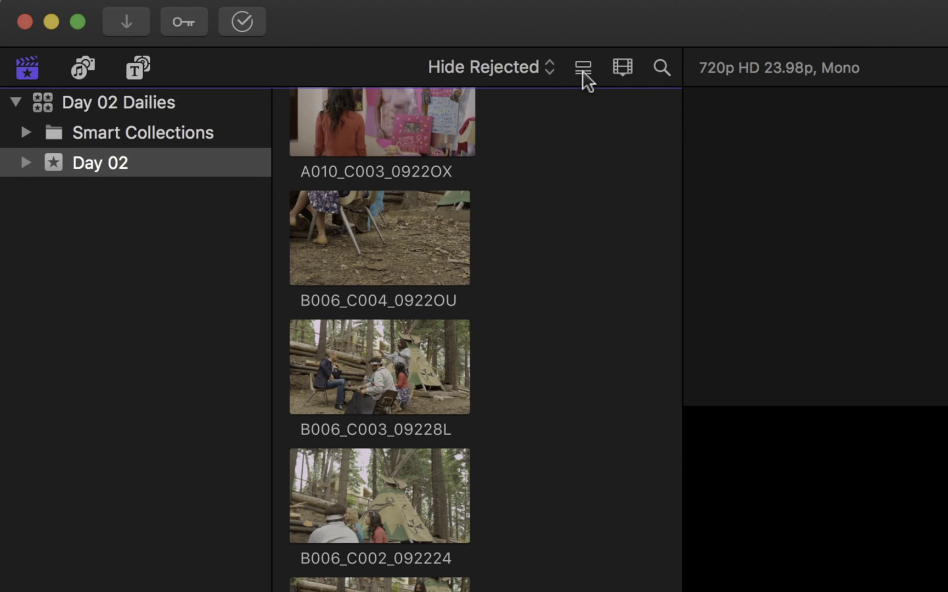
Show the Day 02 clips in list view and widen the list to reveal full notes
{"action": "left_click", "coordinate": [583, 71]}
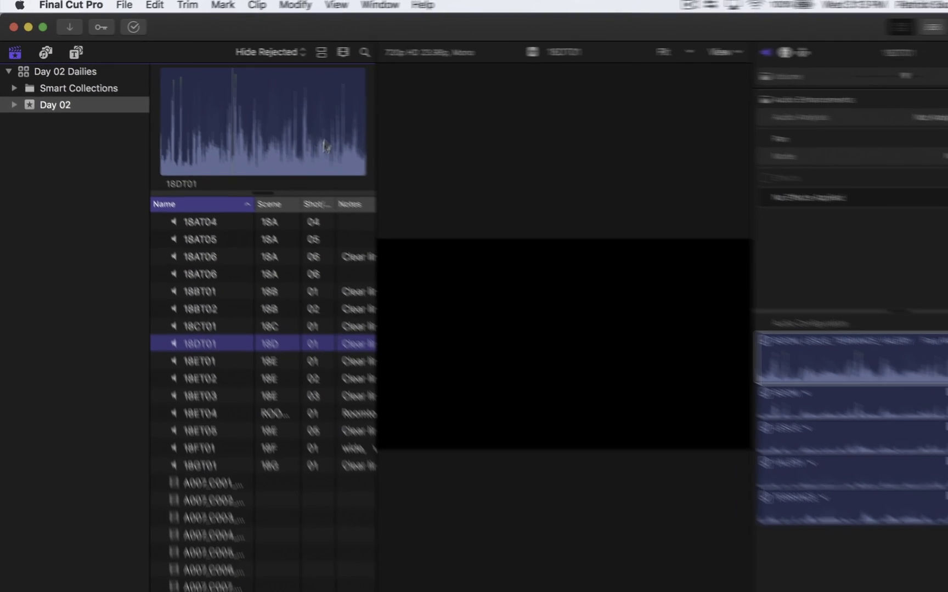
{"action": "left_click_drag", "start_coordinate": [341, 172], "coordinate": [444, 186]}
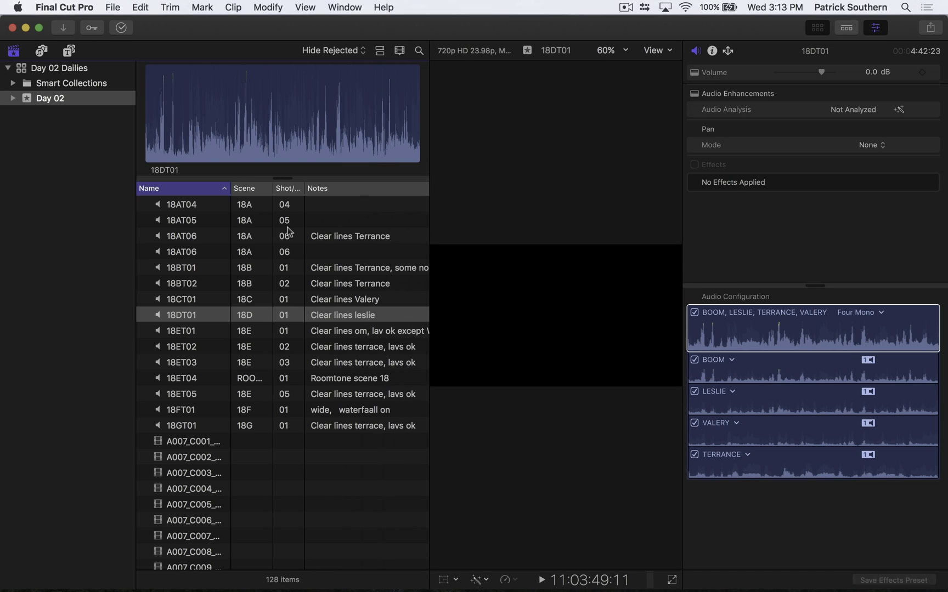
{"action": "scroll", "coordinate": [288, 230], "scroll_direction": "up", "scroll_amount": 5}
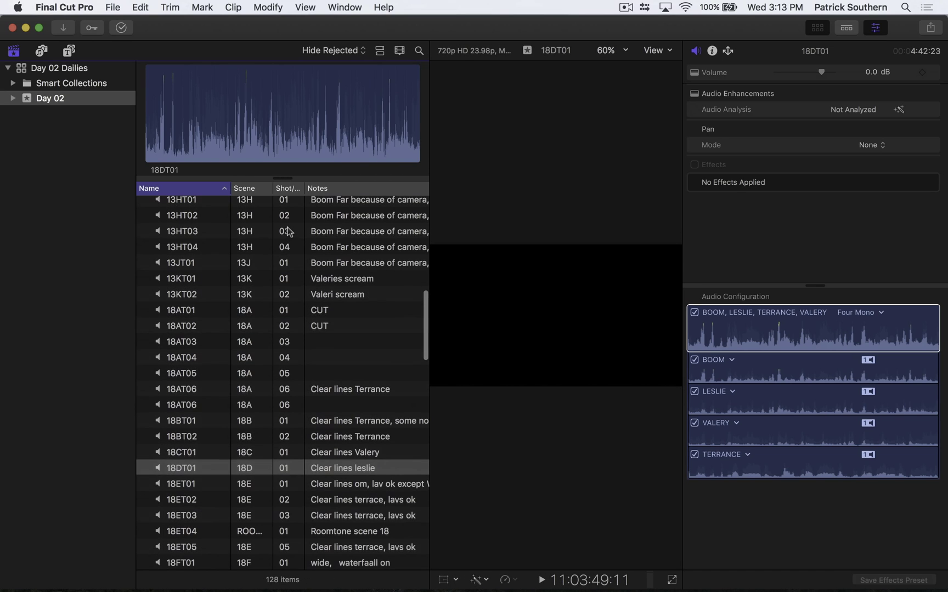
Check the notes of clips 13HT03, 13KT02, 18AT06 and 18CT01, including 18CT01's audio configuration
{"action": "left_click", "coordinate": [236, 231]}
{"action": "left_click", "coordinate": [236, 296]}
{"action": "left_click", "coordinate": [238, 389]}
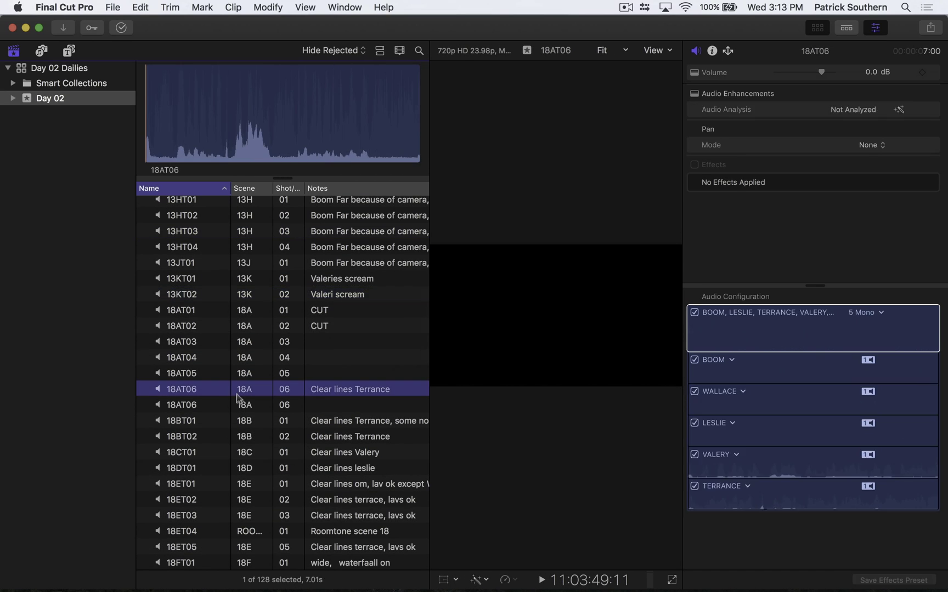
{"action": "left_click", "coordinate": [238, 452]}
{"action": "left_click", "coordinate": [657, 420]}
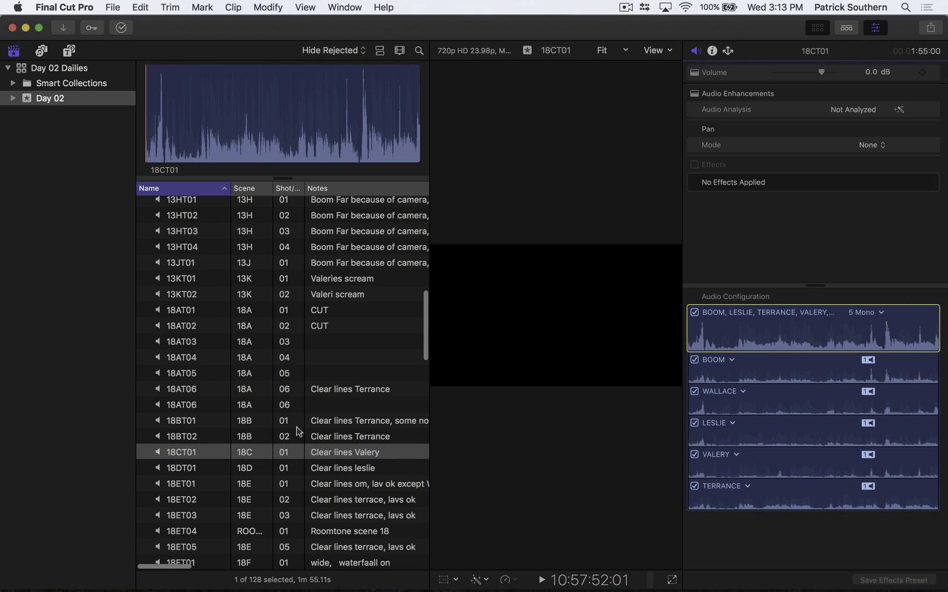
{"action": "scroll", "coordinate": [337, 459], "scroll_direction": "down", "scroll_amount": 15}
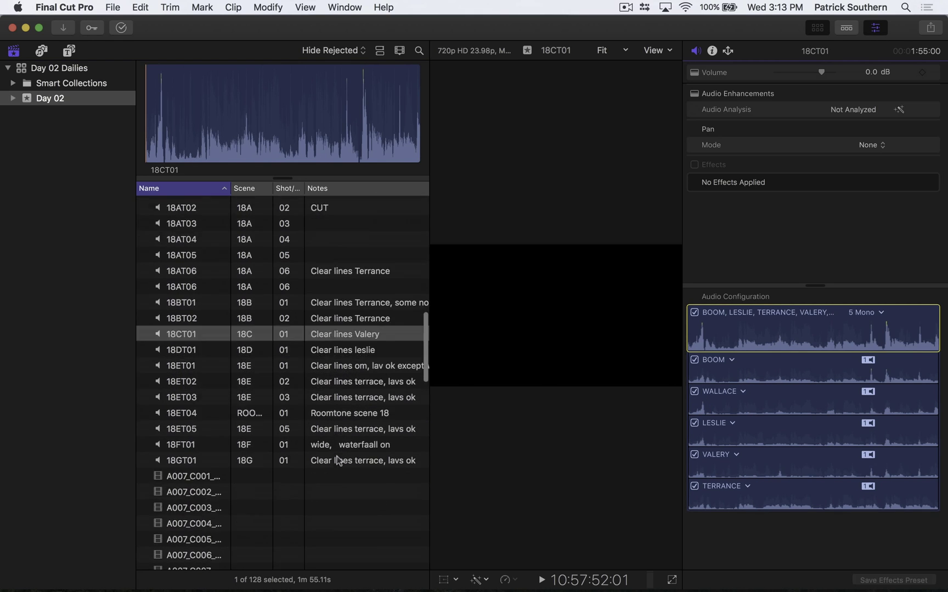
Check the notes of the A007–A009 clips, previewing A008_C003, then go to the Numbers shot log
{"action": "left_click", "coordinate": [235, 385]}
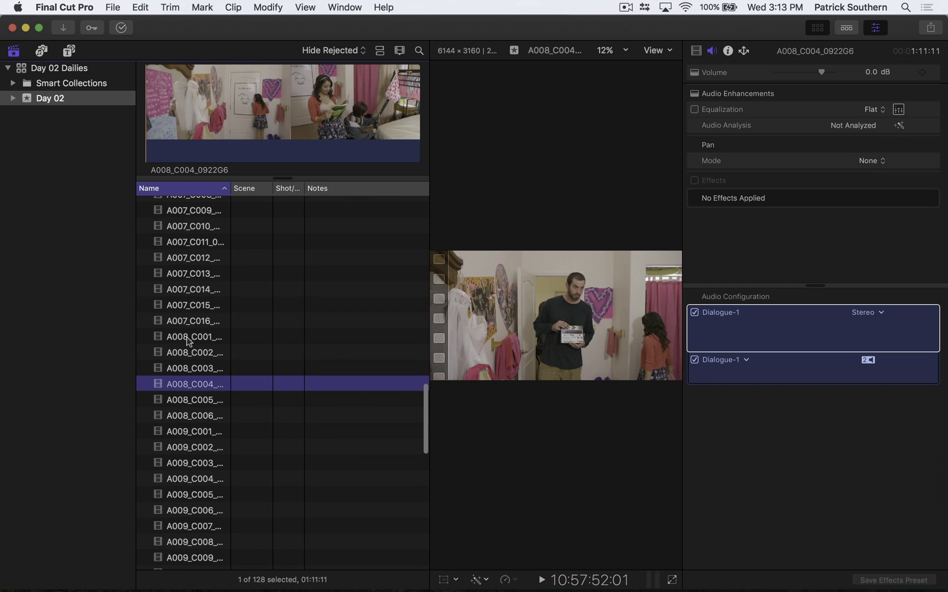
{"action": "left_click", "coordinate": [186, 336]}
{"action": "left_click", "coordinate": [193, 274]}
{"action": "left_click", "coordinate": [191, 226]}
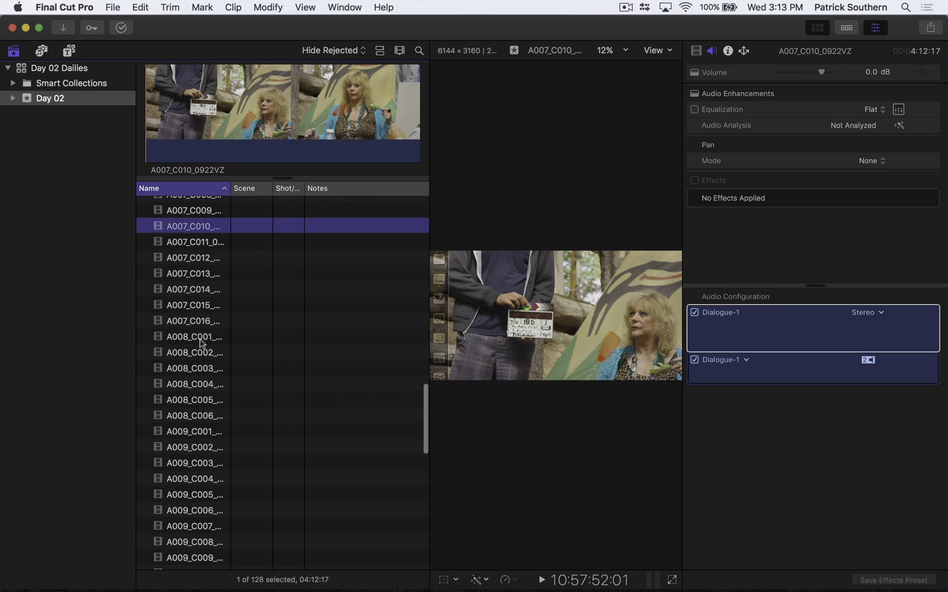
{"action": "left_click", "coordinate": [190, 447]}
{"action": "left_click", "coordinate": [182, 511]}
{"action": "left_click", "coordinate": [211, 368]}
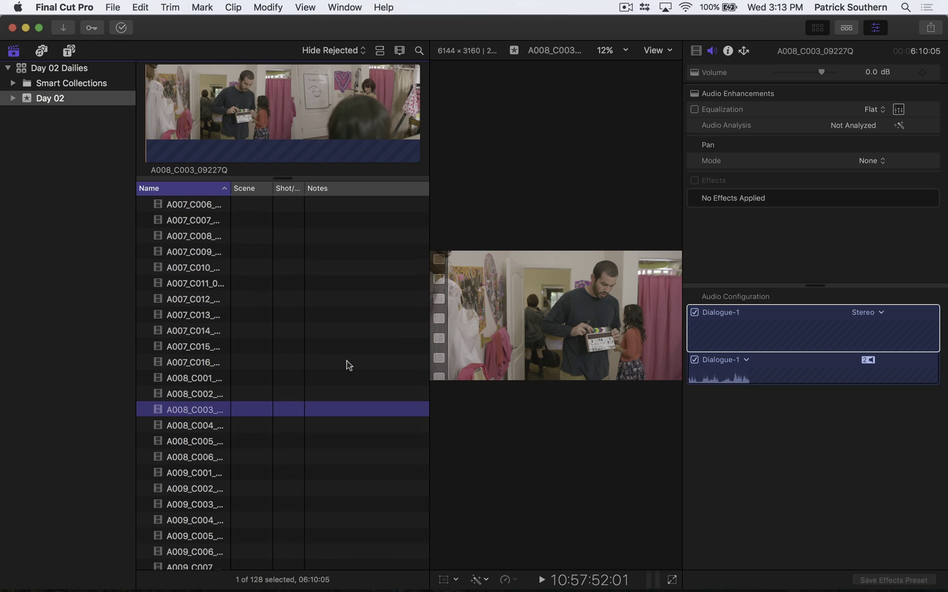
{"action": "key", "text": "super+Tab"}
{"action": "key", "text": "super+Tab"}
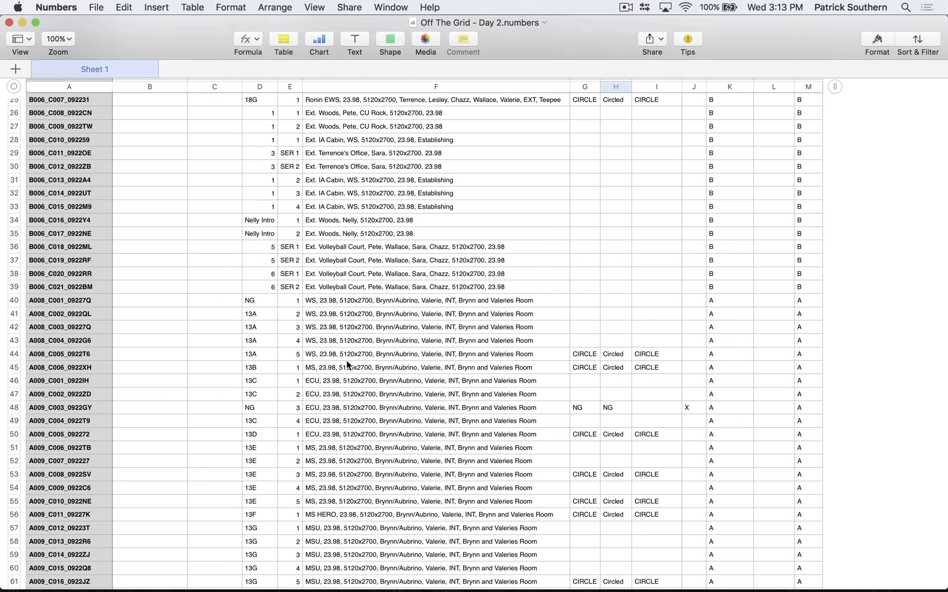
{"action": "scroll", "coordinate": [345, 360], "scroll_direction": "up", "scroll_amount": 10}
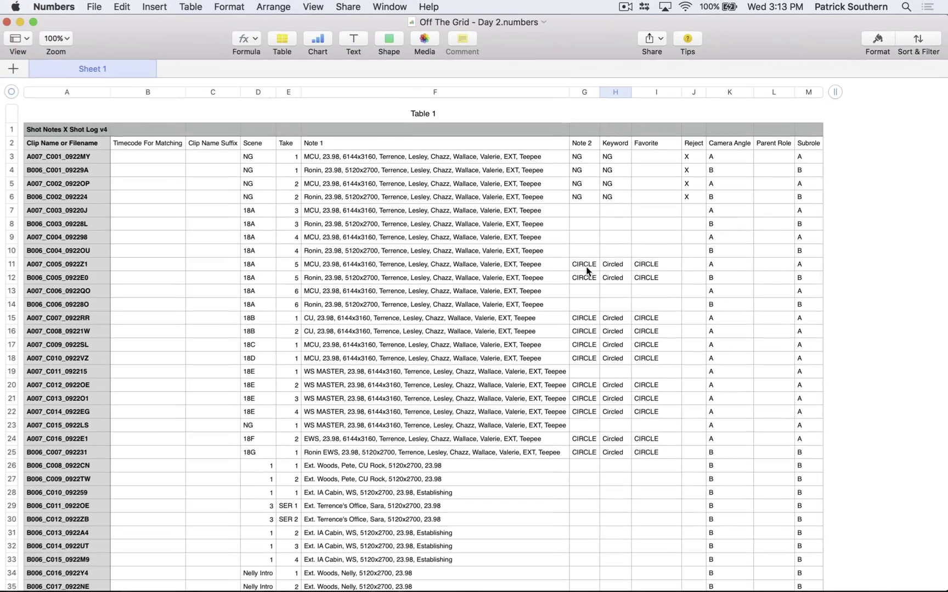
{"action": "key", "text": "super+Tab"}
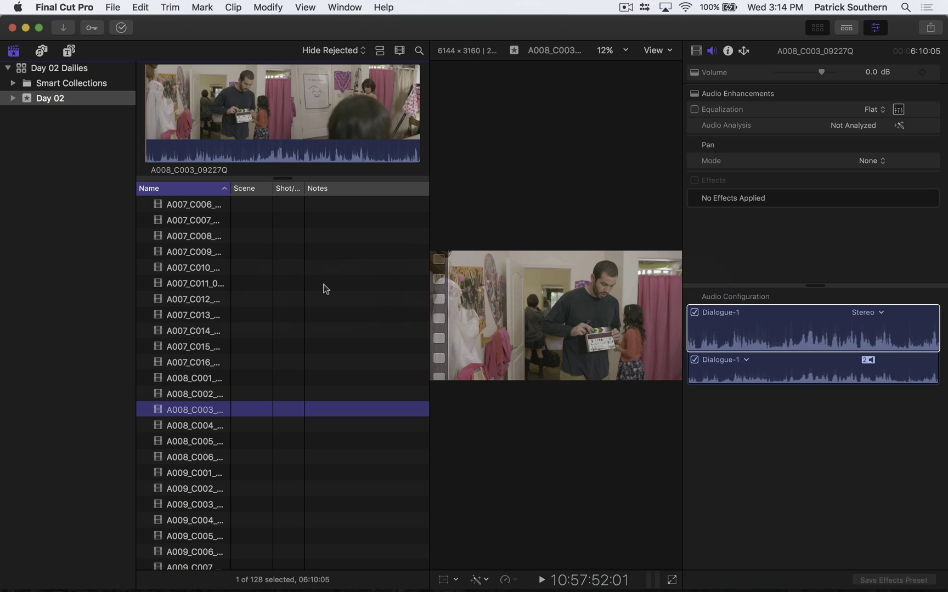
Import the Day 02 event into Shot Notes X from the Final Cut Pro sidebar, listing 128 clips
{"action": "key", "text": "super+Tab"}
{"action": "key", "text": "super+Tab"}
{"action": "key", "text": "super+Tab"}
{"action": "key", "text": "super+Tab"}
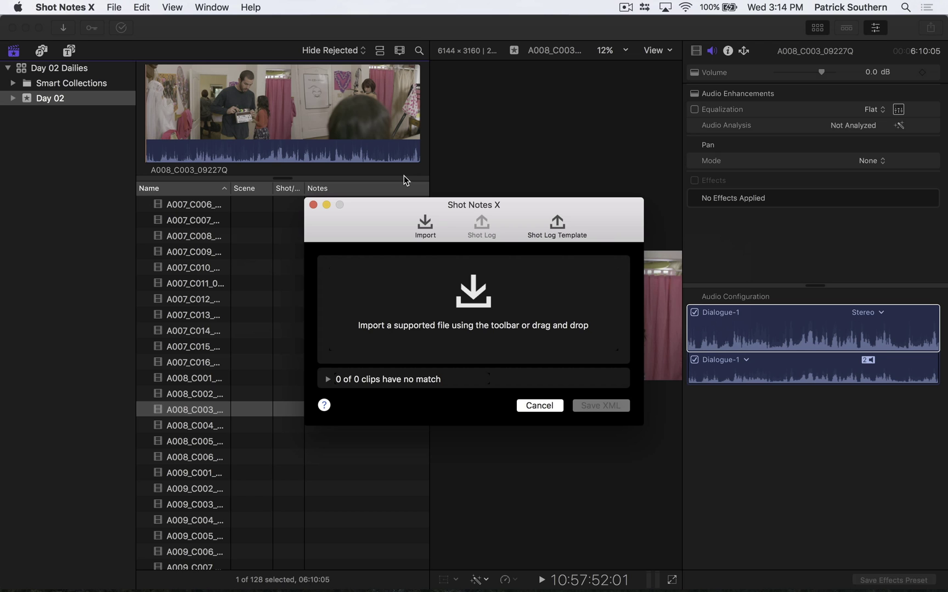
{"action": "left_click_drag", "start_coordinate": [365, 233], "coordinate": [397, 178]}
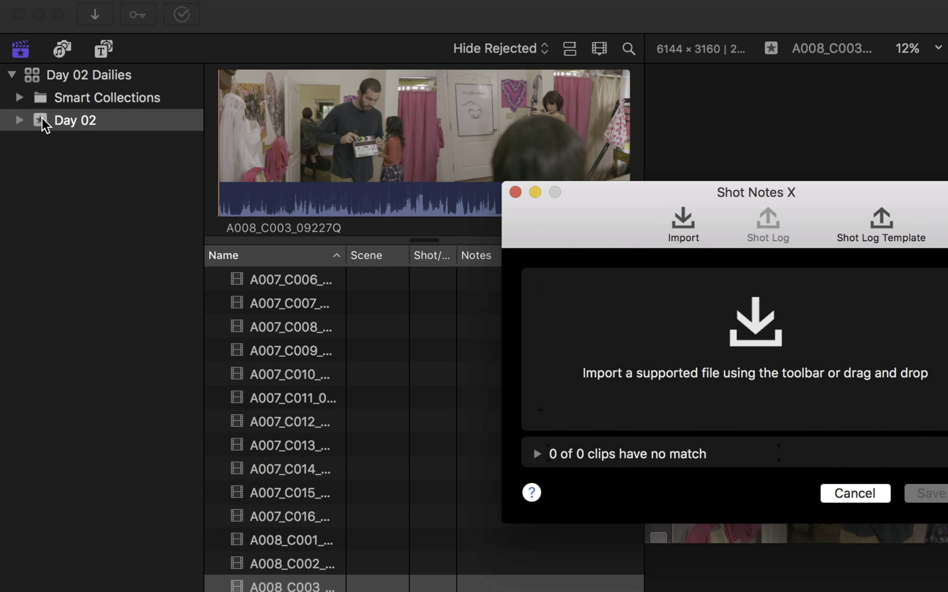
{"action": "left_click_drag", "start_coordinate": [43, 117], "coordinate": [639, 354]}
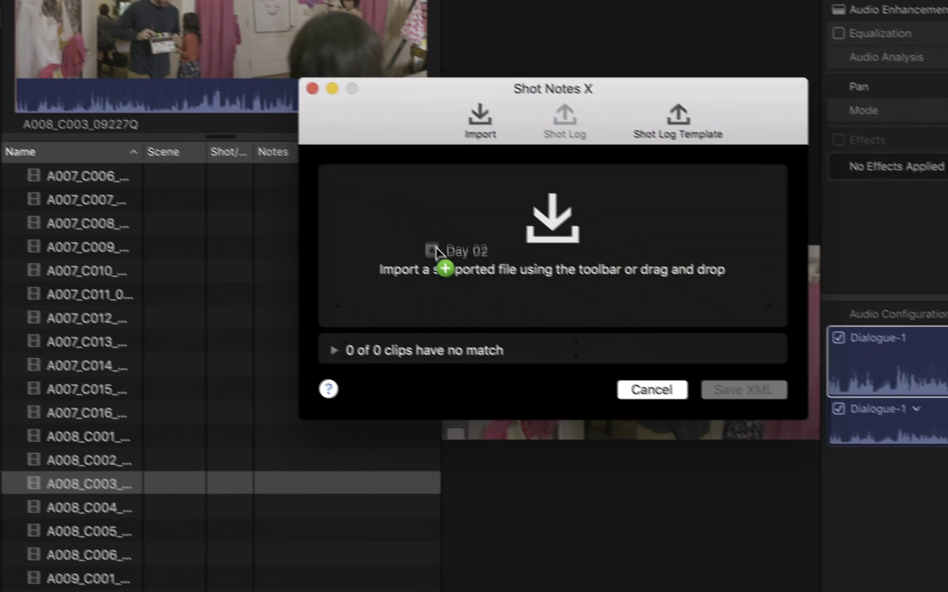
{"action": "left_click_drag", "start_coordinate": [436, 252], "coordinate": [420, 209]}
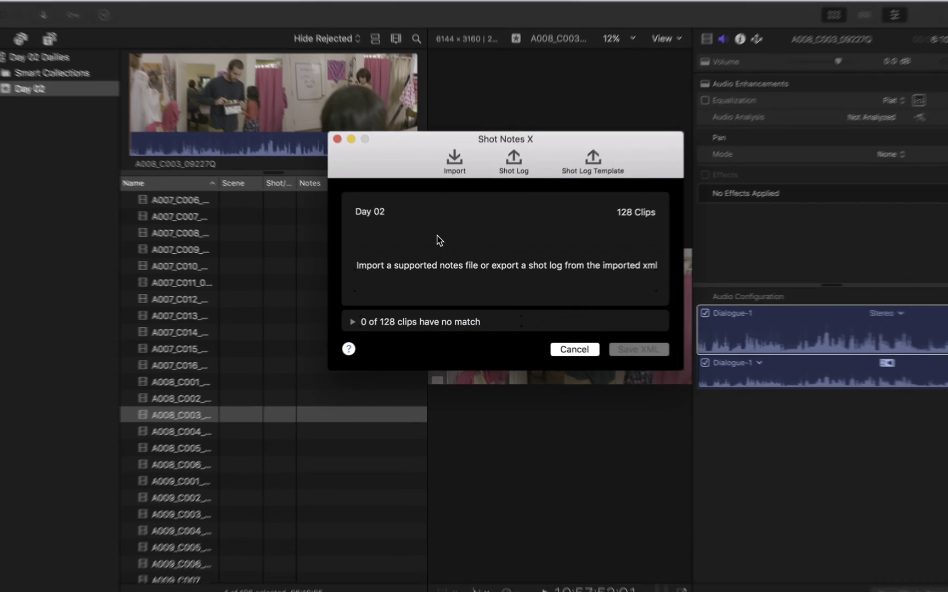
{"action": "key", "text": "super+Tab"}
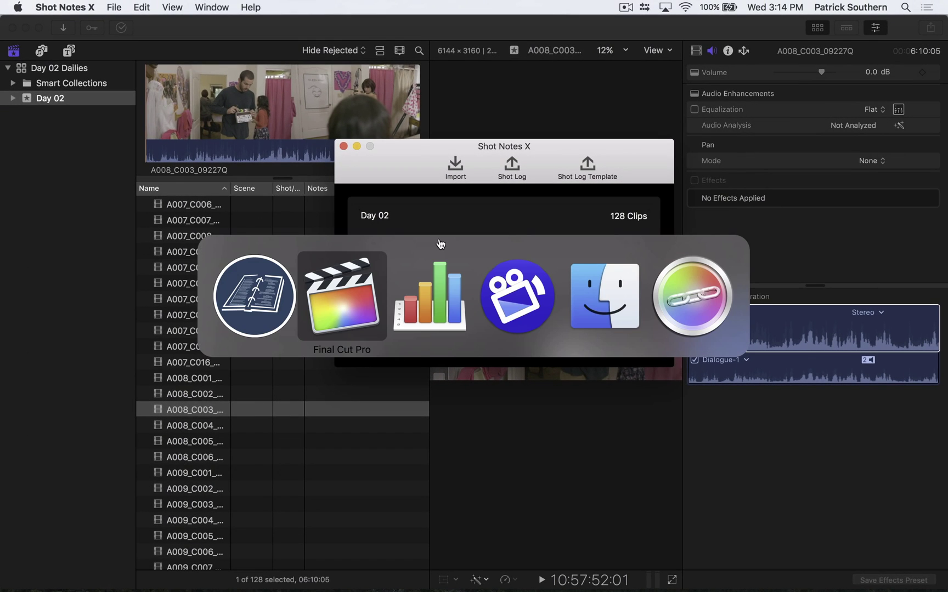
Load 'Off The Grid - Day 2.csv' into Shot Notes X, matching 68 clips, and expand the unmatched list
{"action": "key", "text": "super+Tab"}
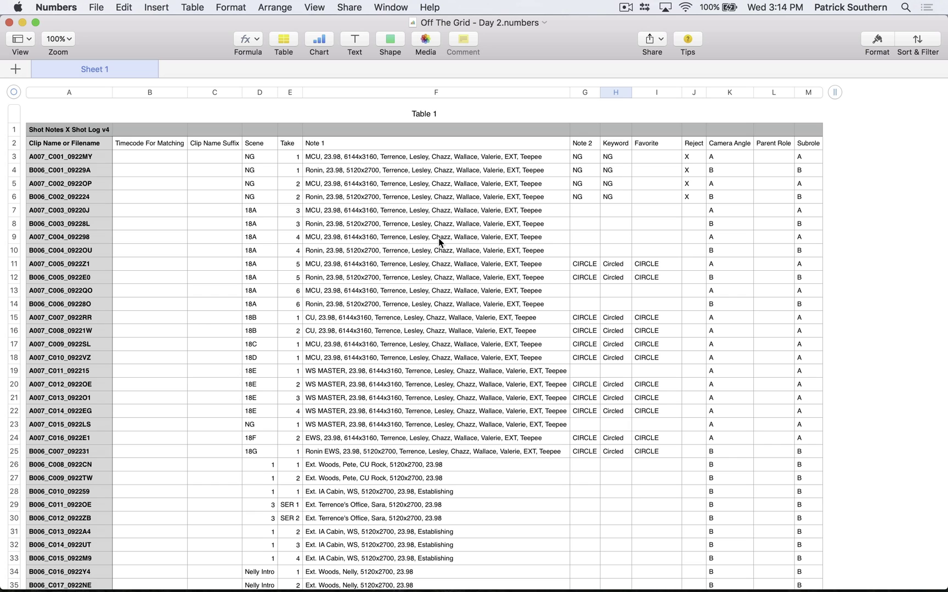
{"action": "key", "text": "super+Tab"}
{"action": "key", "text": "super+Tab"}
{"action": "key", "text": "super+Tab"}
{"action": "key", "text": "super+Tab"}
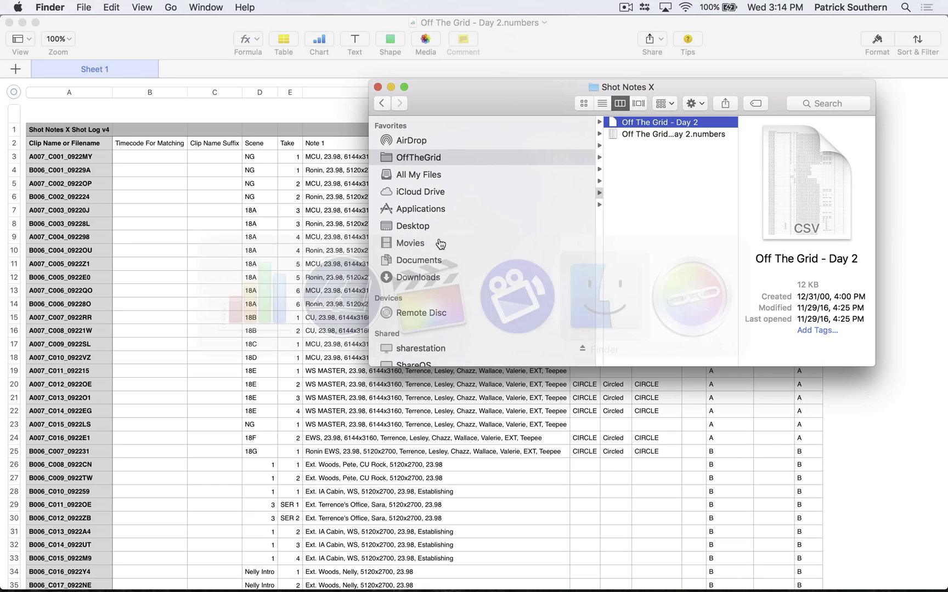
{"action": "key", "text": "super+Tab"}
{"action": "key", "text": "super+Tab"}
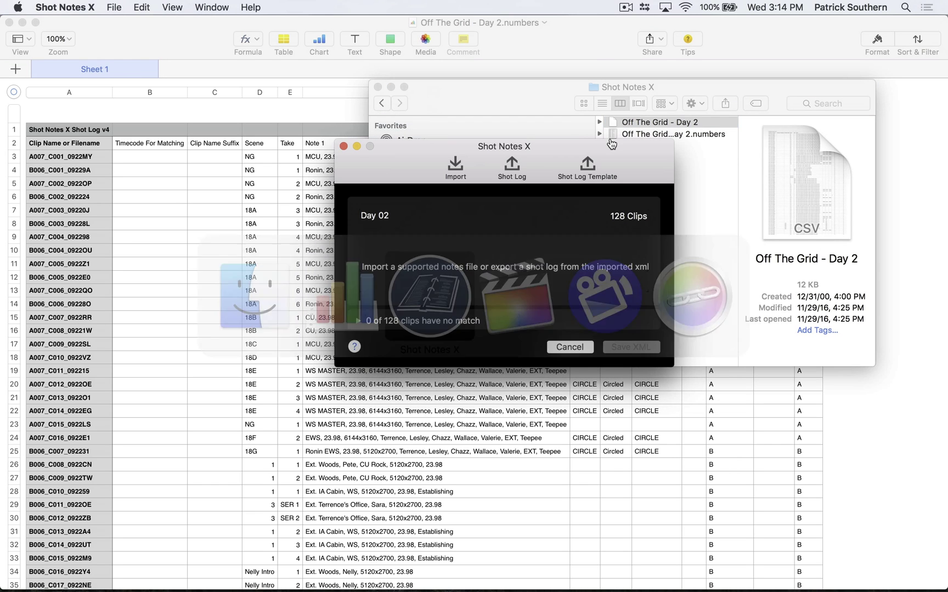
{"action": "left_click_drag", "start_coordinate": [612, 121], "coordinate": [463, 260]}
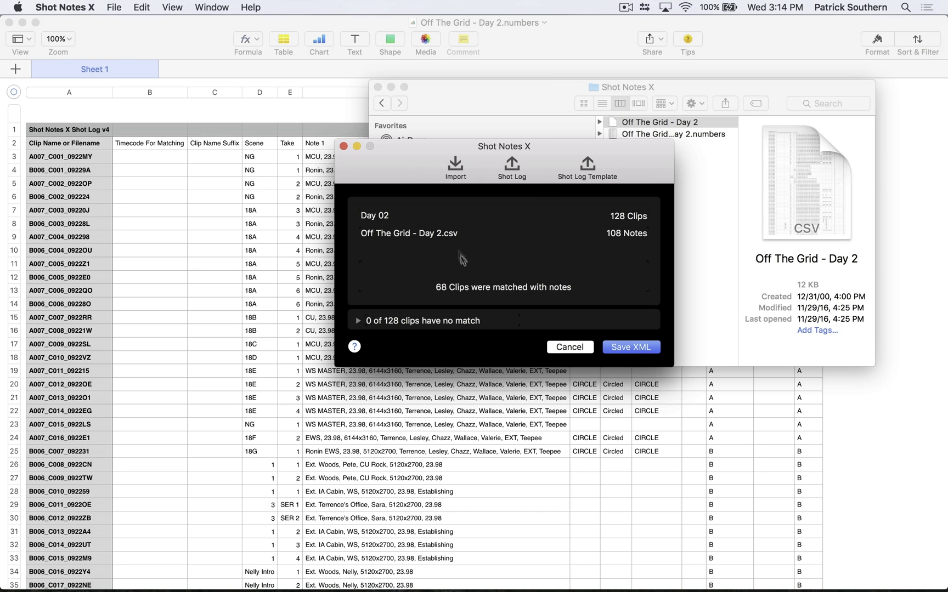
{"action": "left_click_drag", "start_coordinate": [415, 171], "coordinate": [382, 194]}
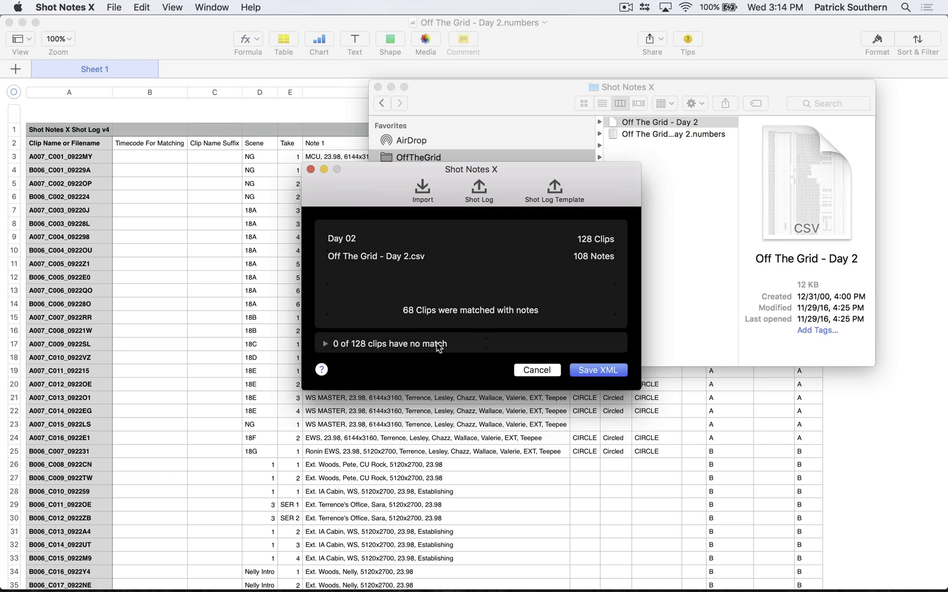
{"action": "left_click", "coordinate": [325, 344]}
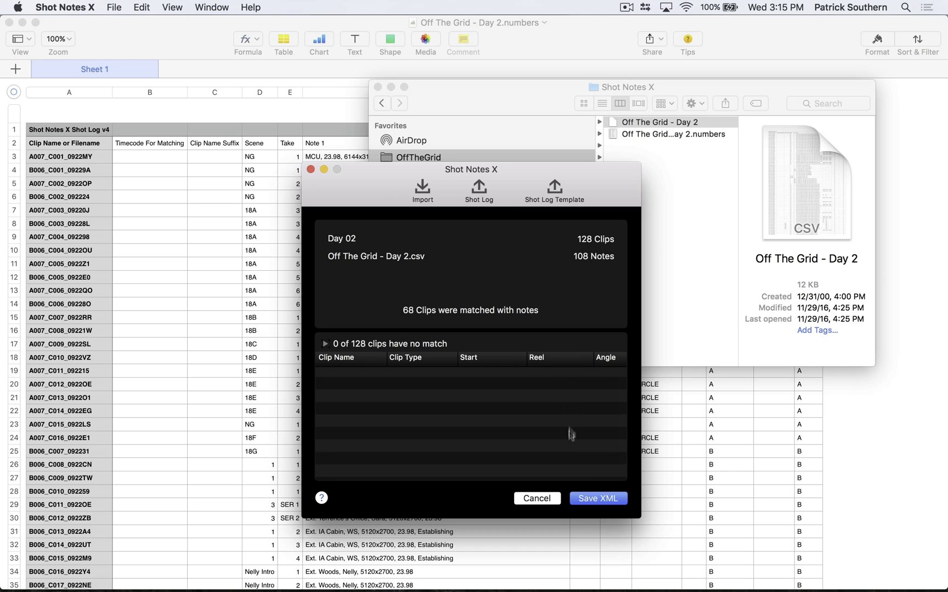
Save the matched notes as 'Day 02-Shot Notes X.fcpxml' and cancel Final Cut Pro's Open Library prompt
{"action": "left_click", "coordinate": [594, 498]}
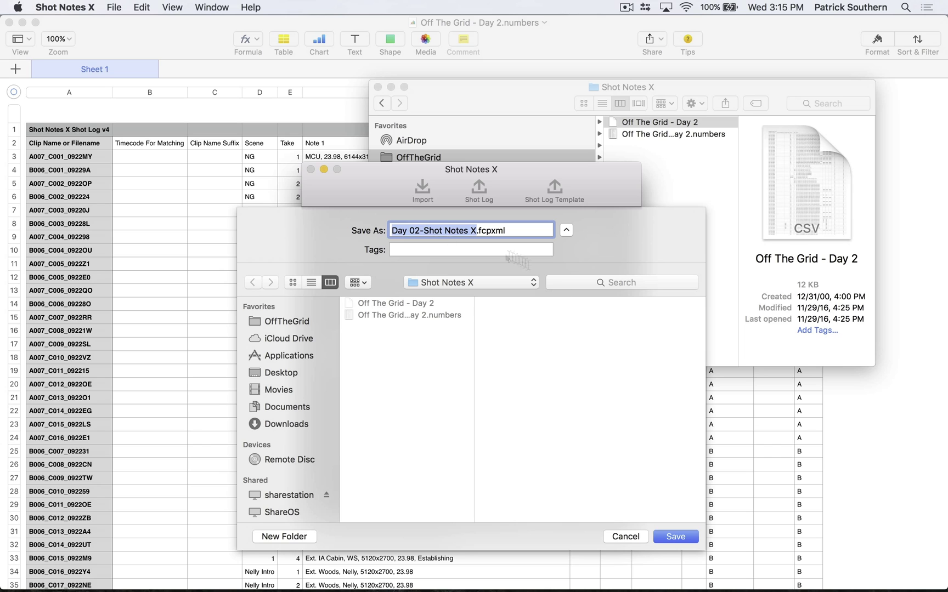
{"action": "left_click", "coordinate": [658, 533]}
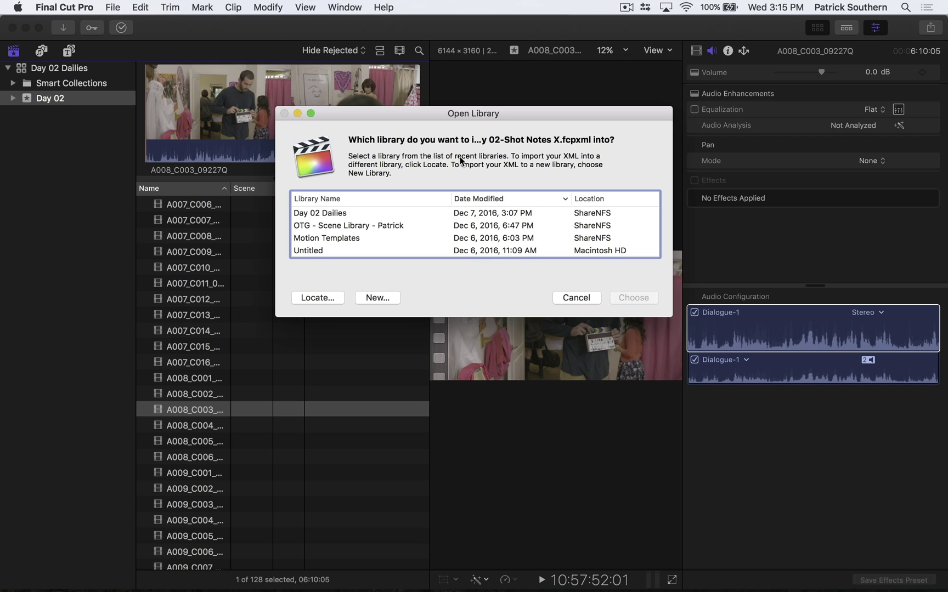
{"action": "left_click", "coordinate": [572, 298]}
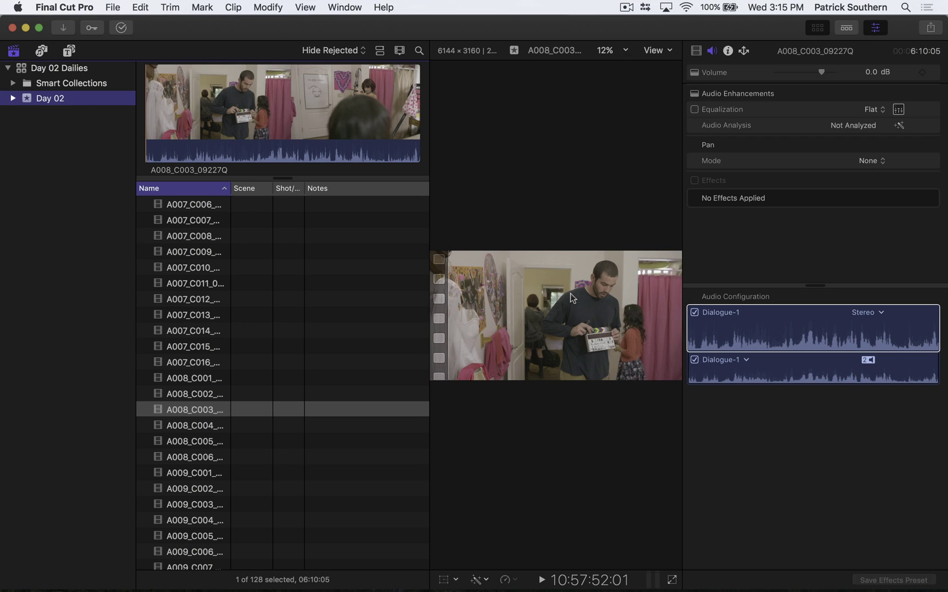
{"action": "key", "text": "super+Tab"}
{"action": "key", "text": "super+Tab"}
{"action": "key", "text": "super+Tab"}
{"action": "key", "text": "super+Tab"}
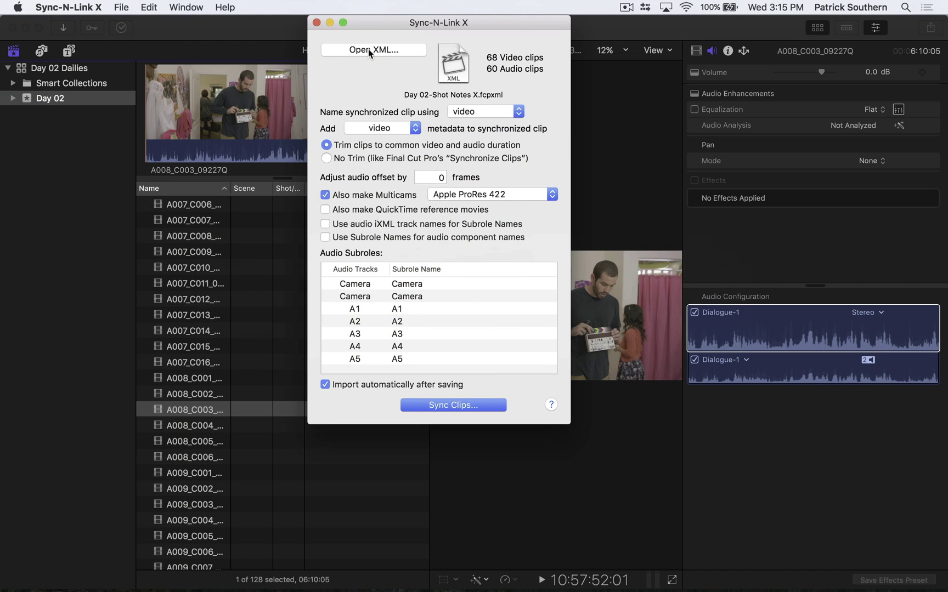
Open 'Day 02-Shot Notes X.fcpxml' in Sync-N-Link X, loading 68 video and 60 audio clips
{"action": "left_click", "coordinate": [368, 48]}
{"action": "left_click", "coordinate": [395, 87]}
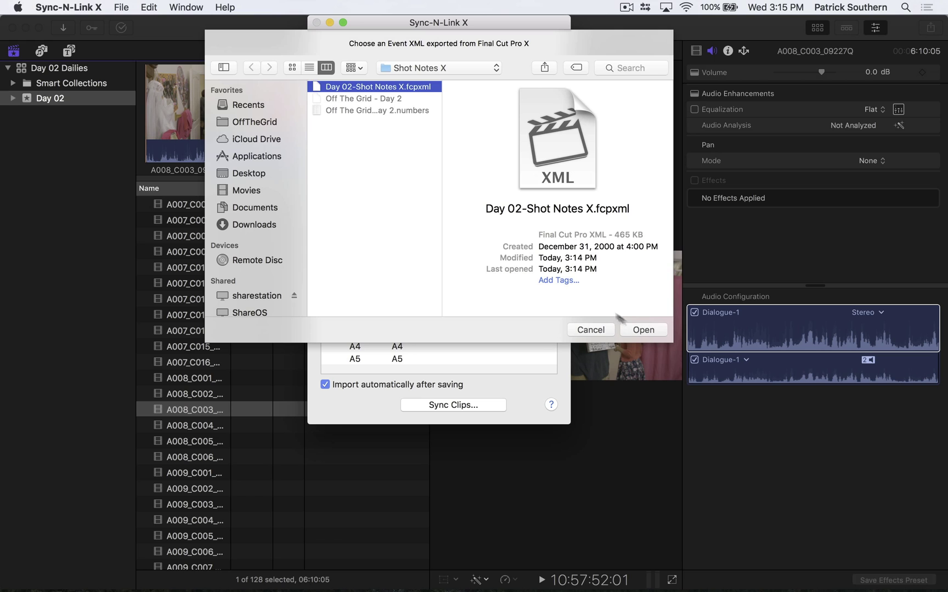
{"action": "left_click", "coordinate": [643, 330]}
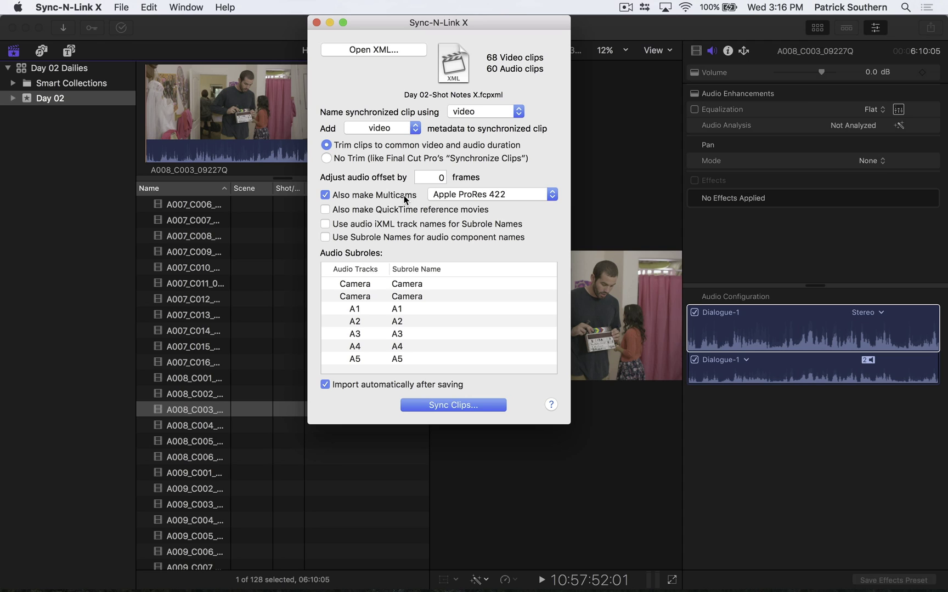
Sync the clips and save the result as 'Day 02-Shot Notes X - Synced.fcpxml'
{"action": "left_click", "coordinate": [457, 405]}
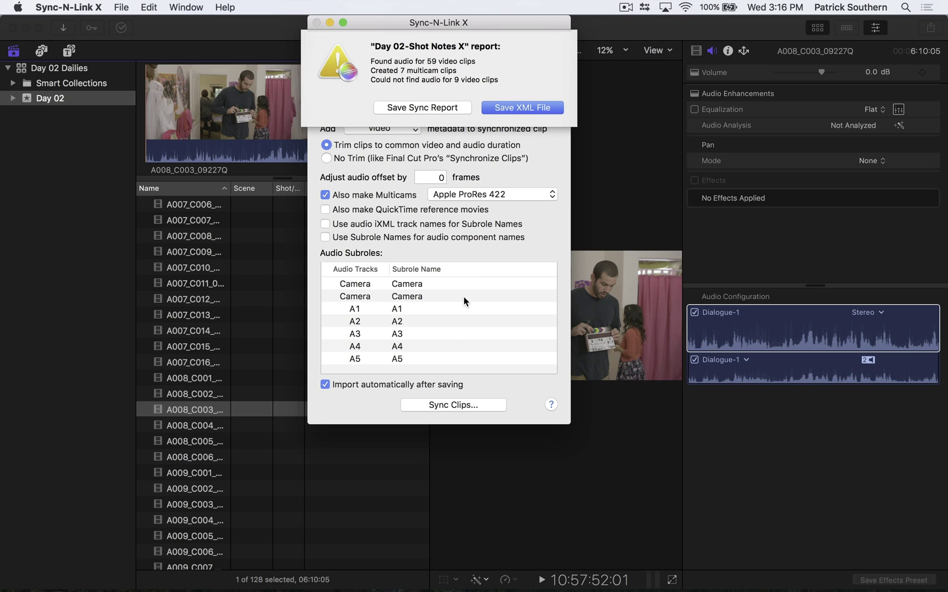
{"action": "left_click", "coordinate": [509, 105]}
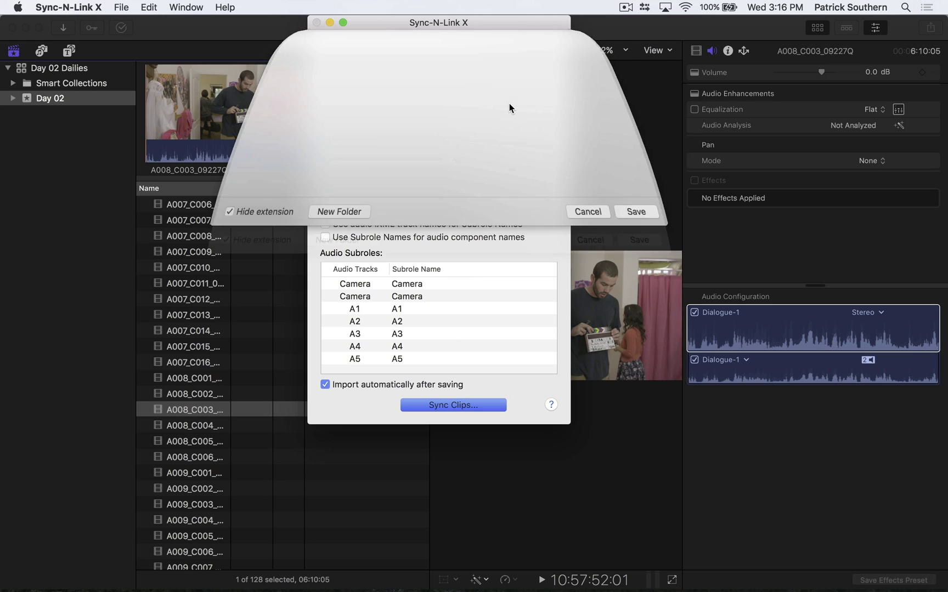
{"action": "left_click", "coordinate": [473, 65]}
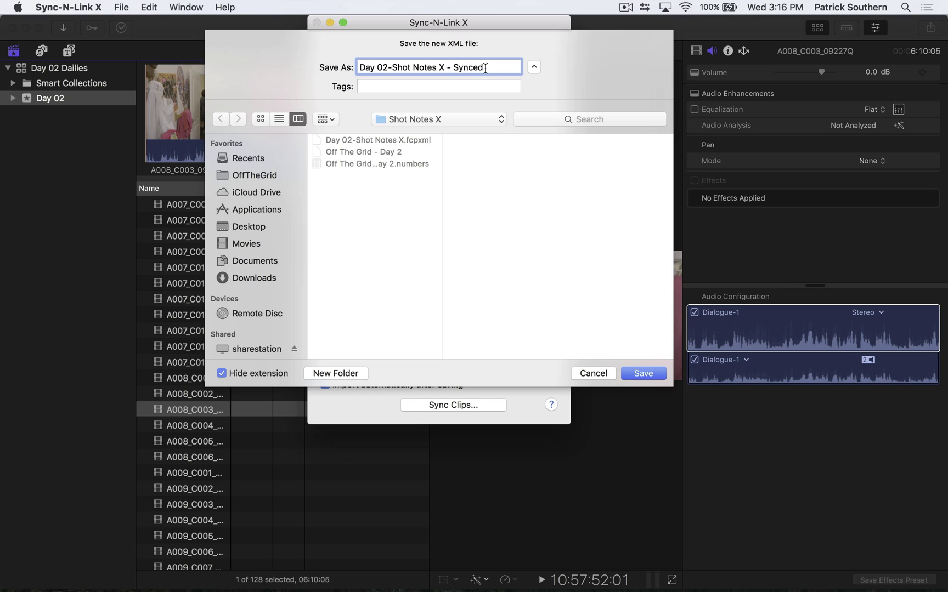
{"action": "left_click", "coordinate": [641, 373]}
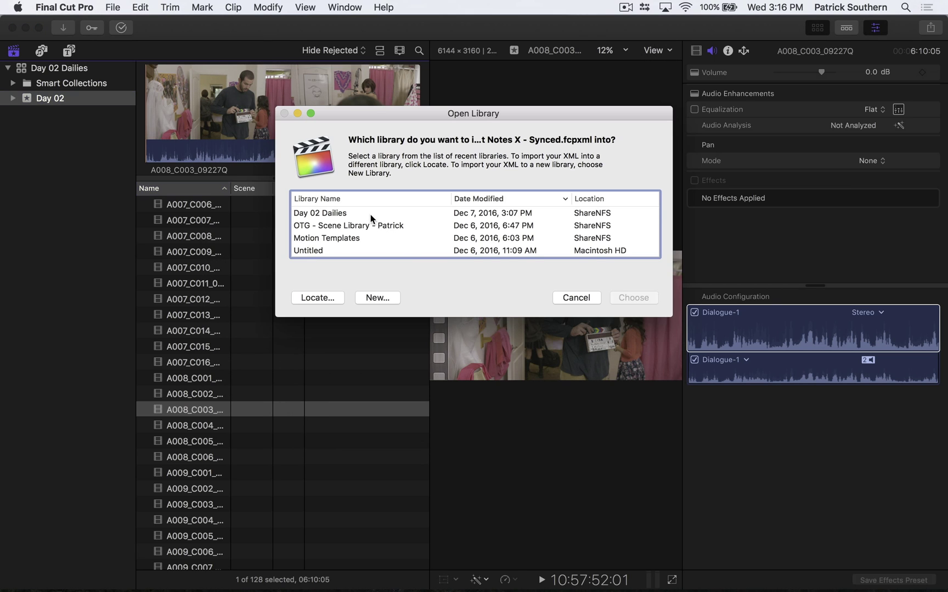
Choose Day 02 Dailies as the library receiving the synced XML and import it
{"action": "left_click", "coordinate": [371, 213]}
{"action": "left_click", "coordinate": [629, 299]}
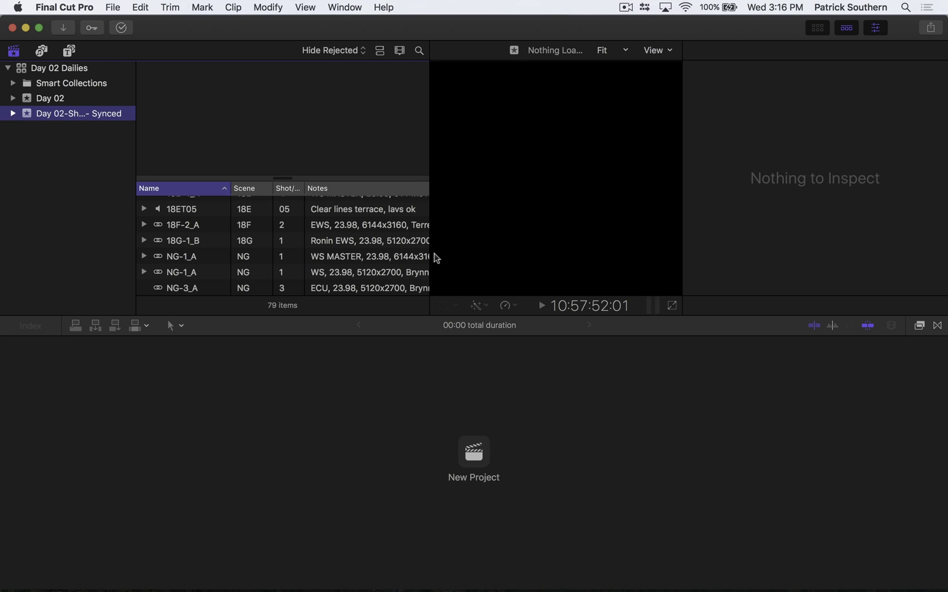
Hide the timeline so the clip list fills the window height
{"action": "left_click", "coordinate": [846, 29]}
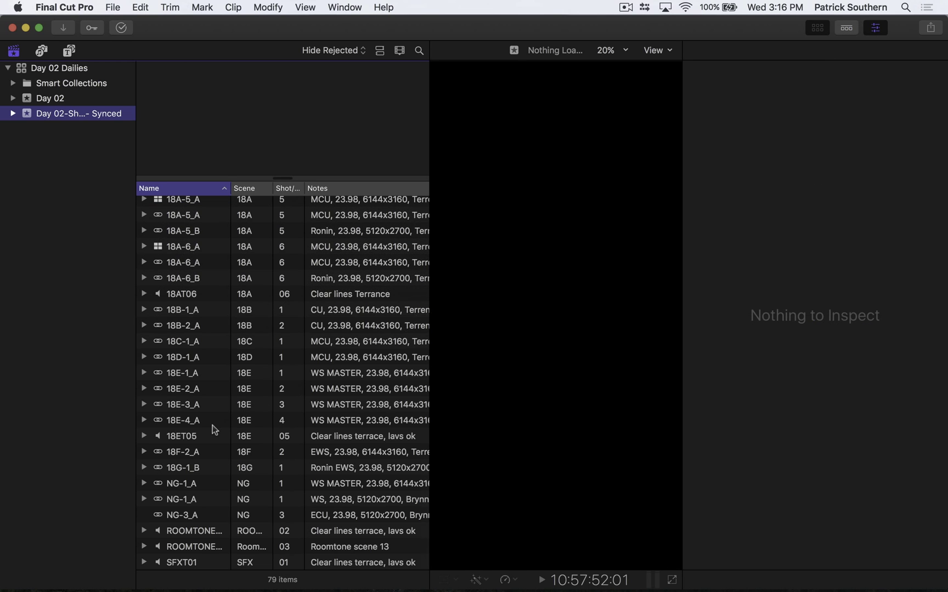
{"action": "scroll", "coordinate": [212, 425], "scroll_direction": "down", "scroll_amount": 1}
{"action": "scroll", "coordinate": [213, 425], "scroll_direction": "up", "scroll_amount": 1}
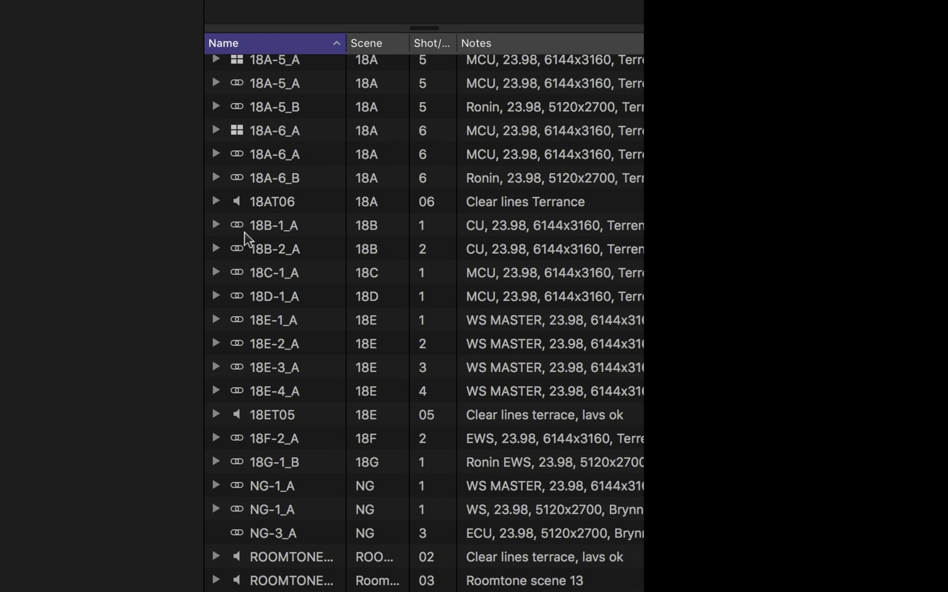
{"action": "scroll", "coordinate": [245, 232], "scroll_direction": "up", "scroll_amount": 3}
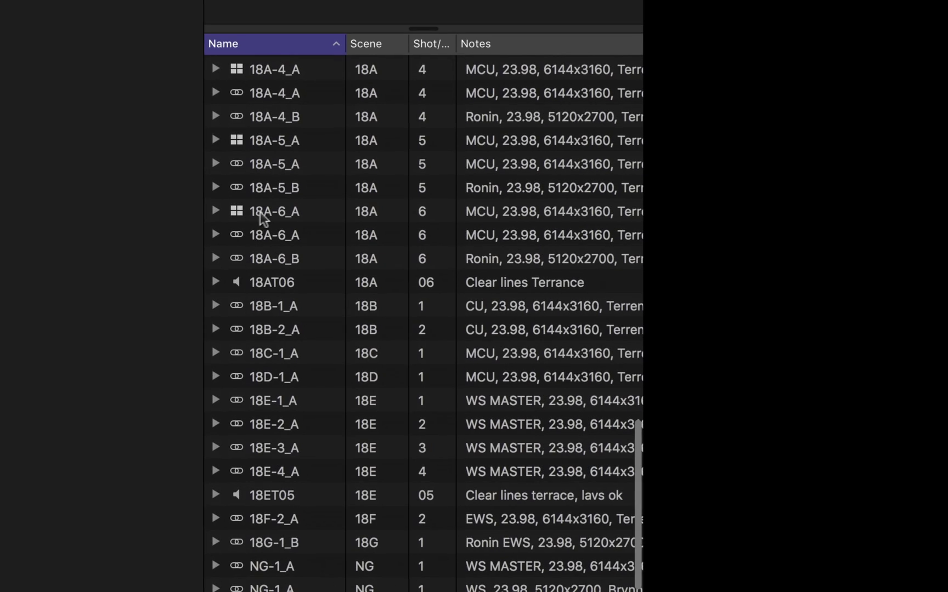
Load the 18A-6_A multicam clip into the viewer to show its camera angles
{"action": "left_click", "coordinate": [243, 212]}
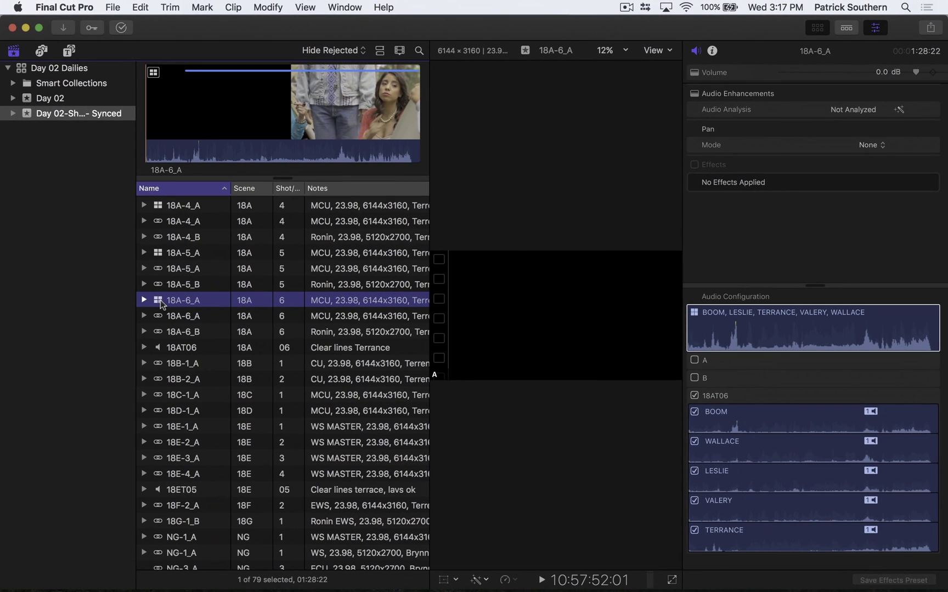
{"action": "left_click", "coordinate": [246, 123]}
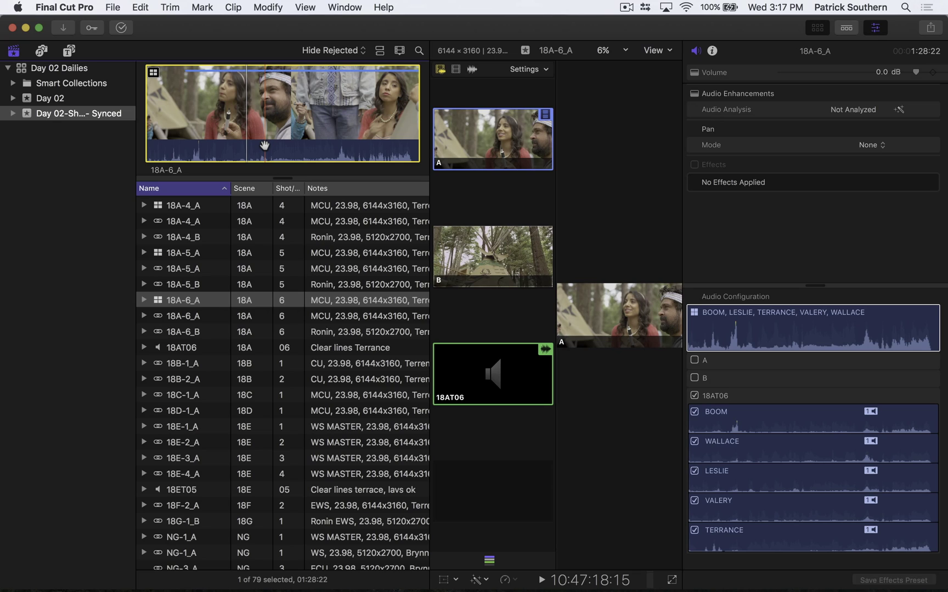
{"action": "scroll", "coordinate": [305, 323], "scroll_direction": "right", "scroll_amount": 5}
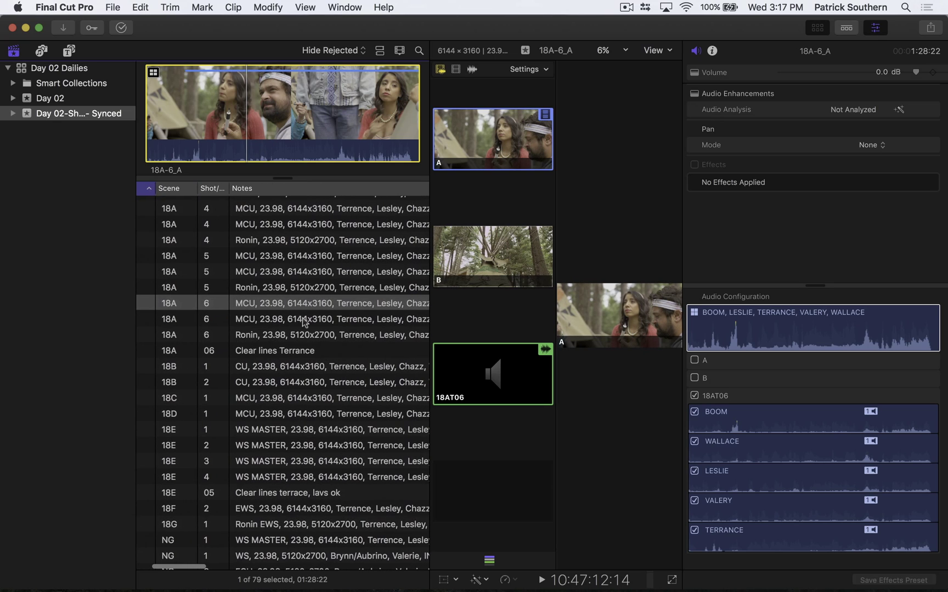
{"action": "scroll", "coordinate": [291, 323], "scroll_direction": "left", "scroll_amount": 5}
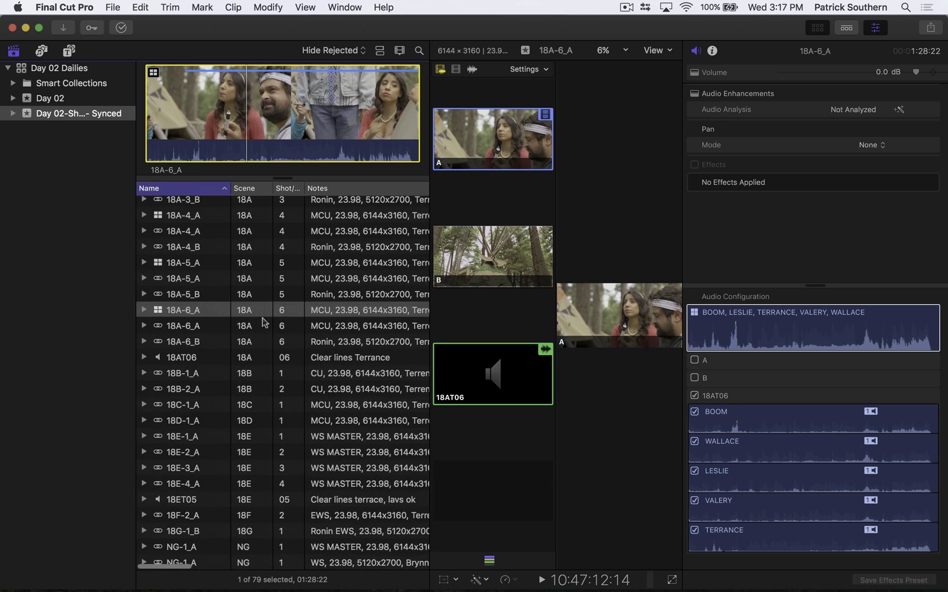
{"action": "scroll", "coordinate": [263, 323], "scroll_direction": "down", "scroll_amount": 1}
Close the angle viewer and filter the synced clips by the note term MCU
{"action": "key", "text": "super+shift+7"}
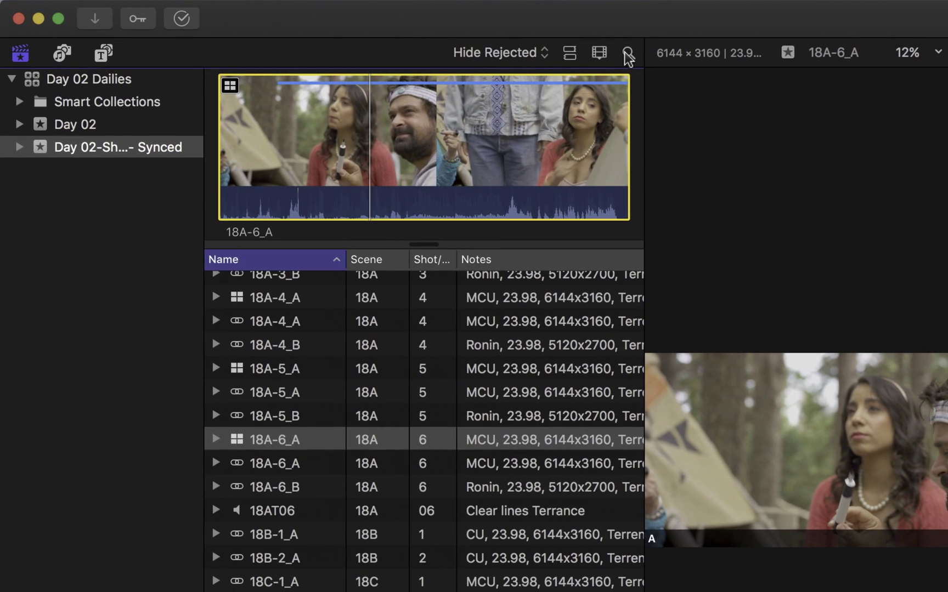
{"action": "left_click", "coordinate": [627, 54]}
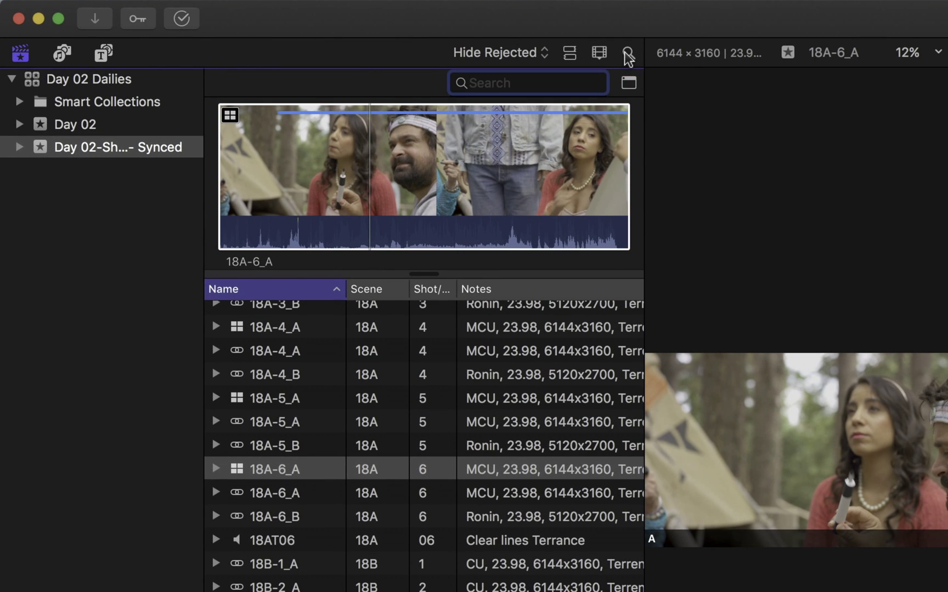
{"action": "type", "text": "MCU"}
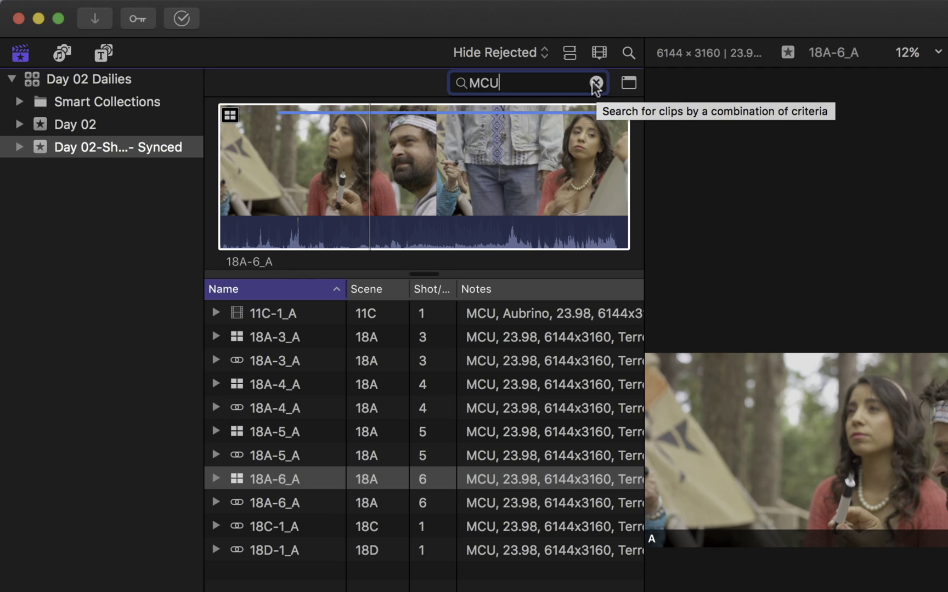
Filter the clips by two cast members' names in turn, then clear the search
{"action": "double_click", "coordinate": [561, 83]}
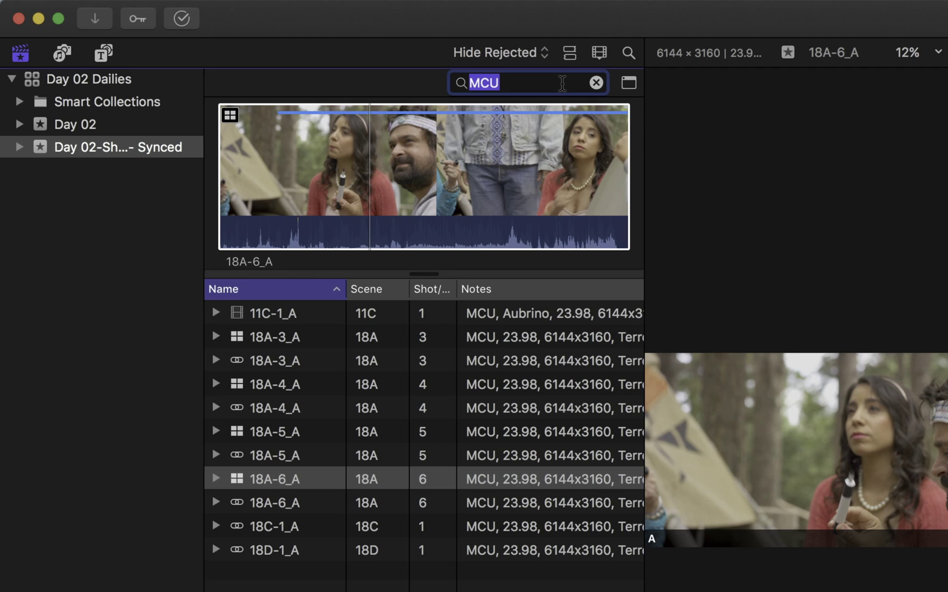
{"action": "type", "text": "Aubrino"}
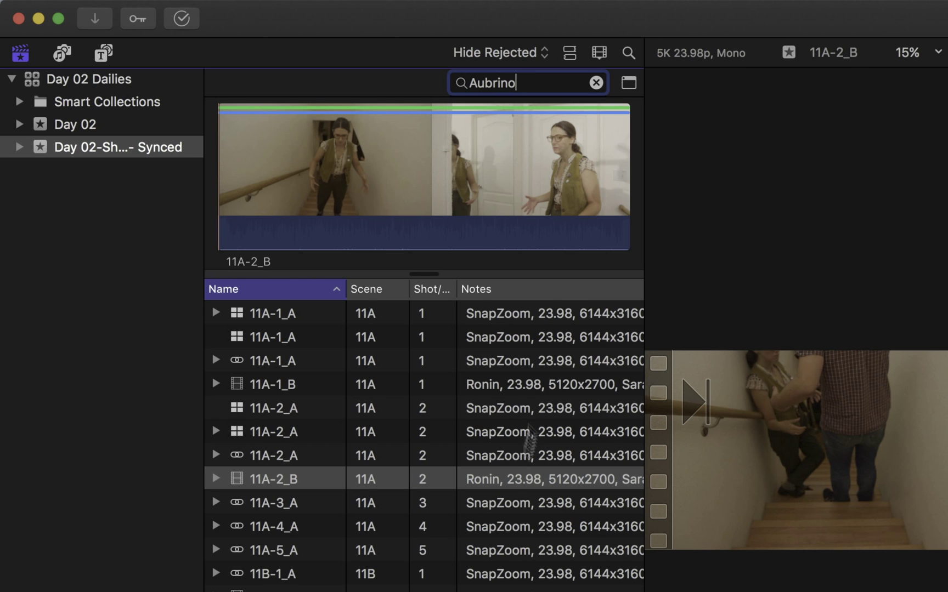
{"action": "scroll", "coordinate": [492, 509], "scroll_direction": "down", "scroll_amount": 8}
{"action": "scroll", "coordinate": [492, 509], "scroll_direction": "down", "scroll_amount": 5}
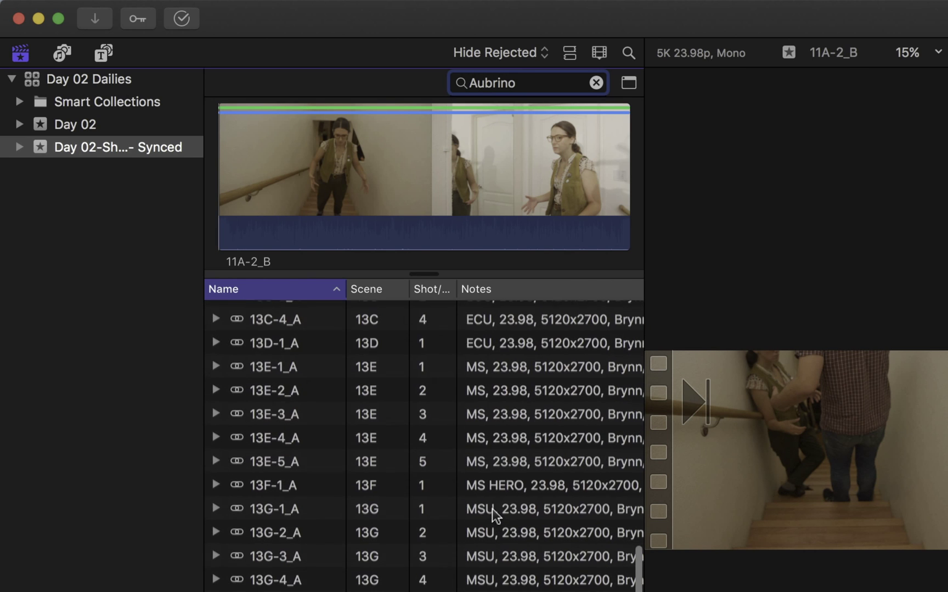
{"action": "scroll", "coordinate": [491, 509], "scroll_direction": "up", "scroll_amount": 15}
{"action": "scroll", "coordinate": [492, 508], "scroll_direction": "right", "scroll_amount": 3}
{"action": "scroll", "coordinate": [491, 508], "scroll_direction": "right", "scroll_amount": 3}
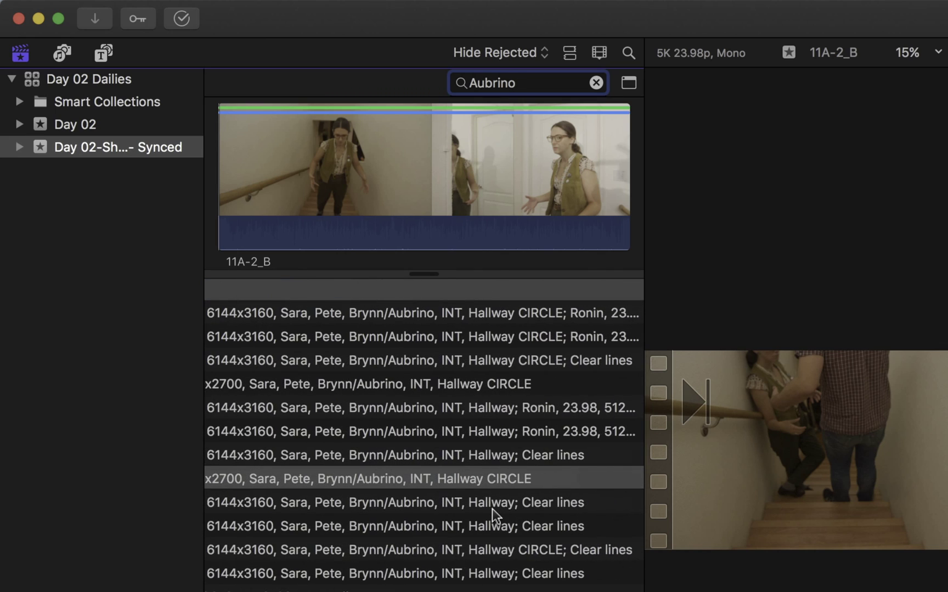
{"action": "scroll", "coordinate": [491, 508], "scroll_direction": "left", "scroll_amount": 6}
{"action": "key", "text": "super+a"}
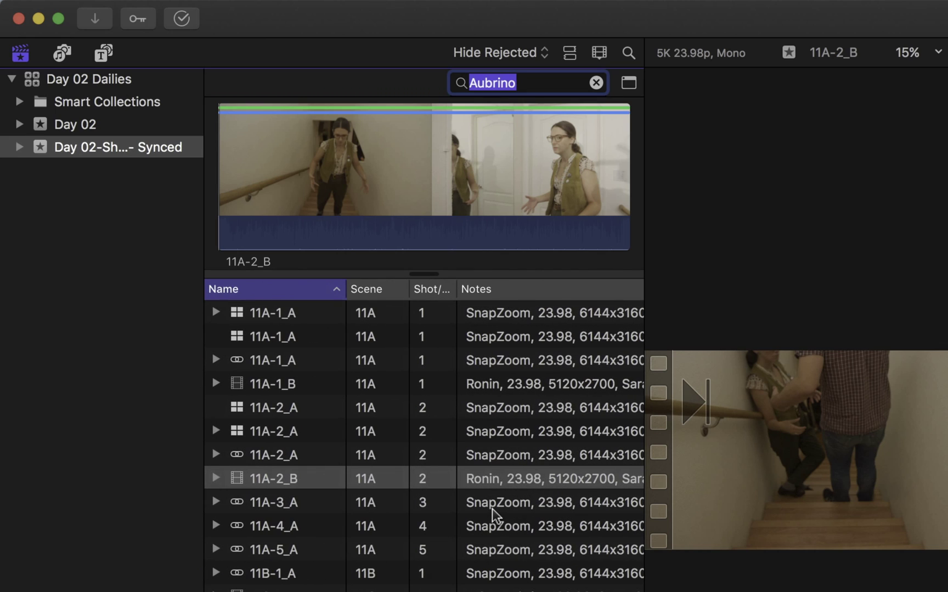
{"action": "type", "text": "Terrence"}
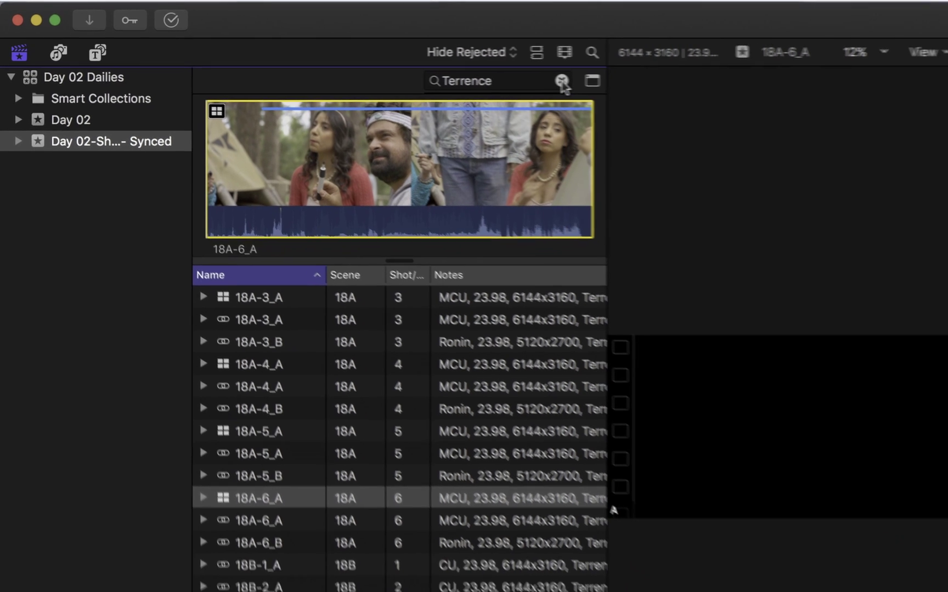
{"action": "left_click", "coordinate": [595, 83]}
Expand the Synced event and browse its Circled, MOS and VFX keyword collections
{"action": "left_click", "coordinate": [12, 113]}
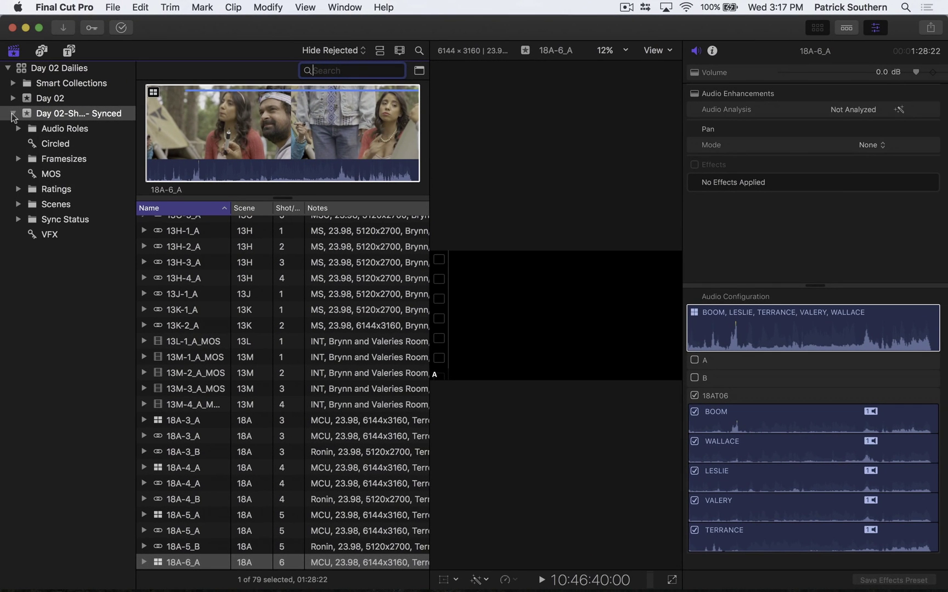
{"action": "left_click", "coordinate": [45, 144]}
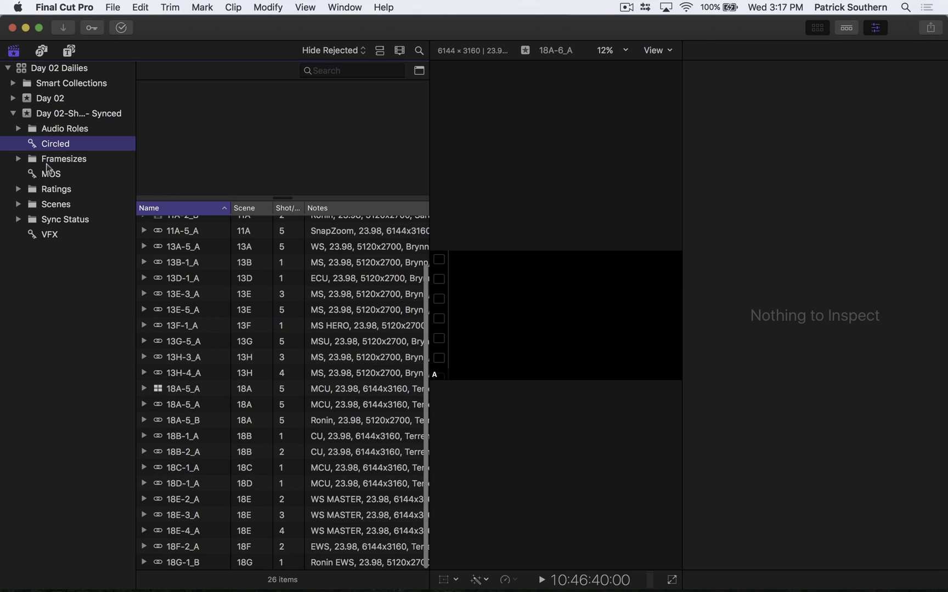
{"action": "left_click", "coordinate": [48, 175]}
{"action": "left_click", "coordinate": [49, 234]}
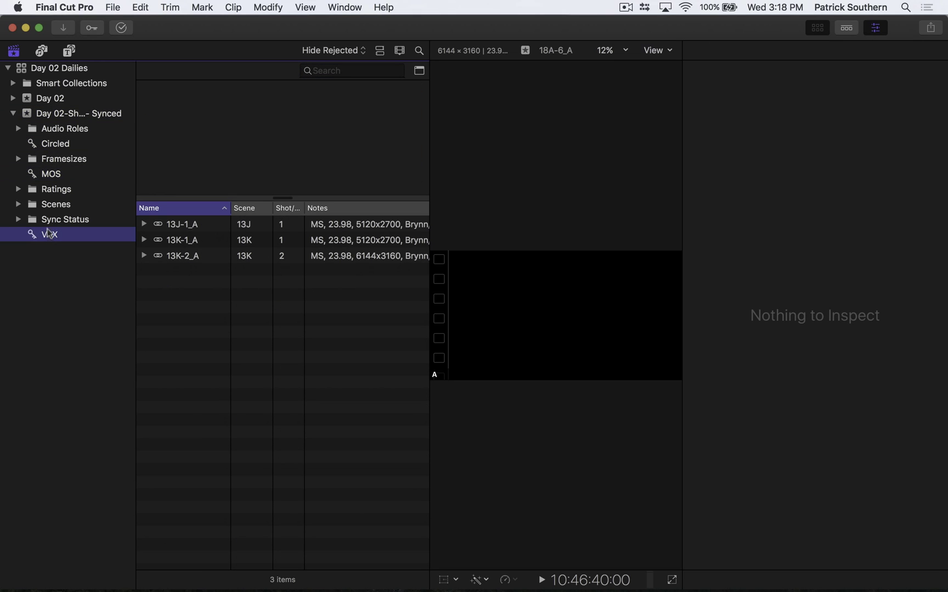
{"action": "left_click", "coordinate": [50, 177]}
{"action": "left_click", "coordinate": [50, 235]}
{"action": "left_click", "coordinate": [57, 179]}
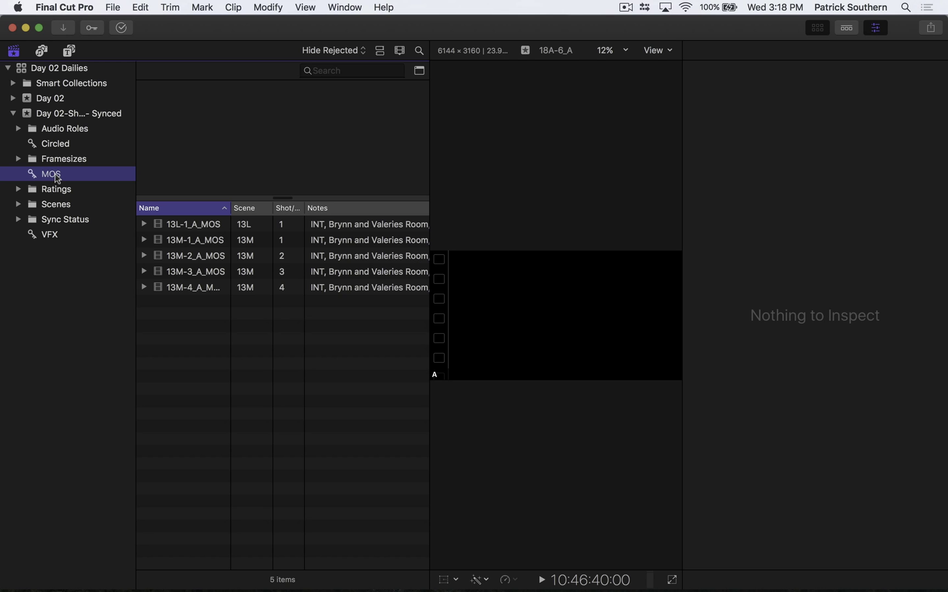
Show the 26 Circled takes and play the 13E-3_A take
{"action": "left_click", "coordinate": [52, 145]}
{"action": "left_click", "coordinate": [184, 350]}
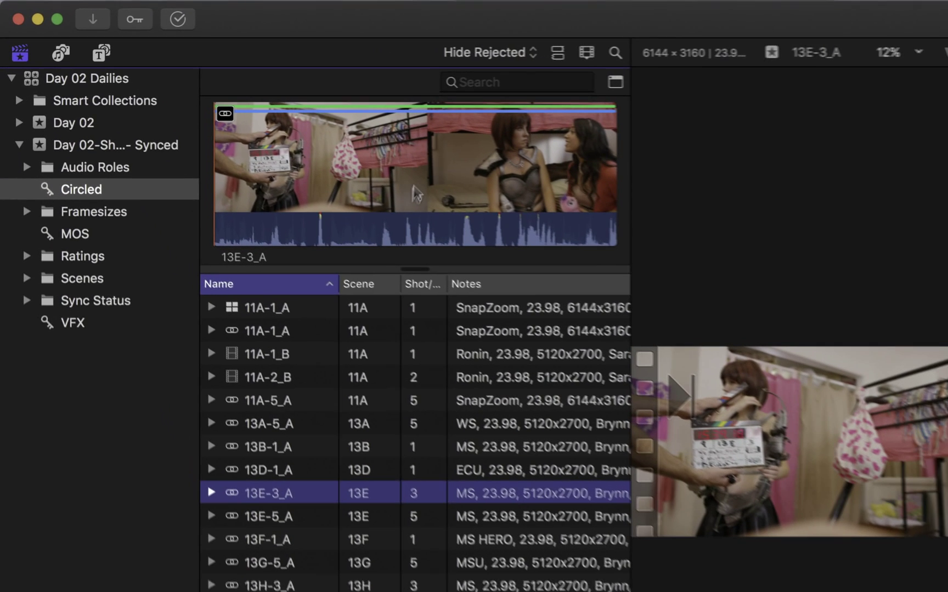
{"action": "key", "text": "space"}
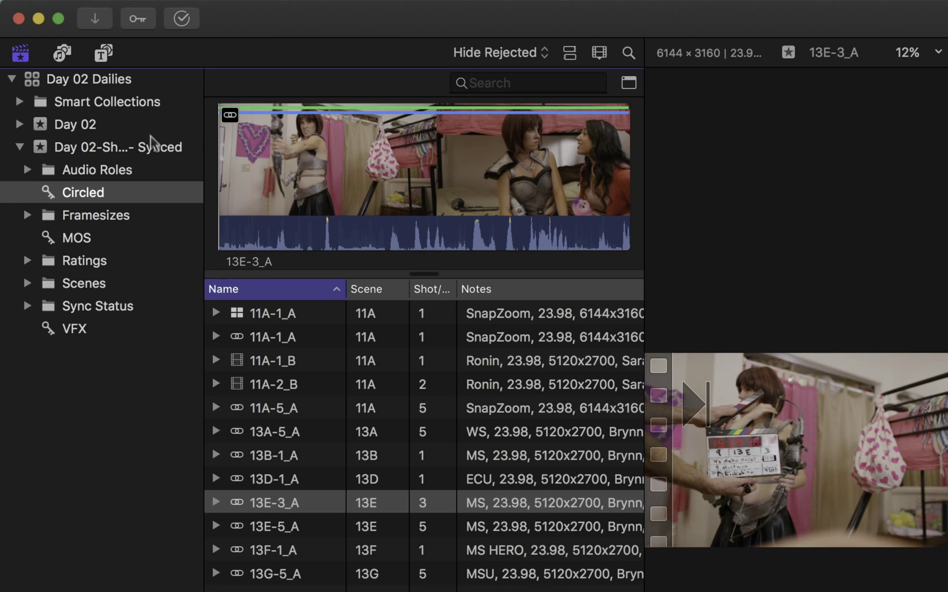
Show all clips of the synced Day 02 event, filtered to Favorites only
{"action": "left_click", "coordinate": [100, 200]}
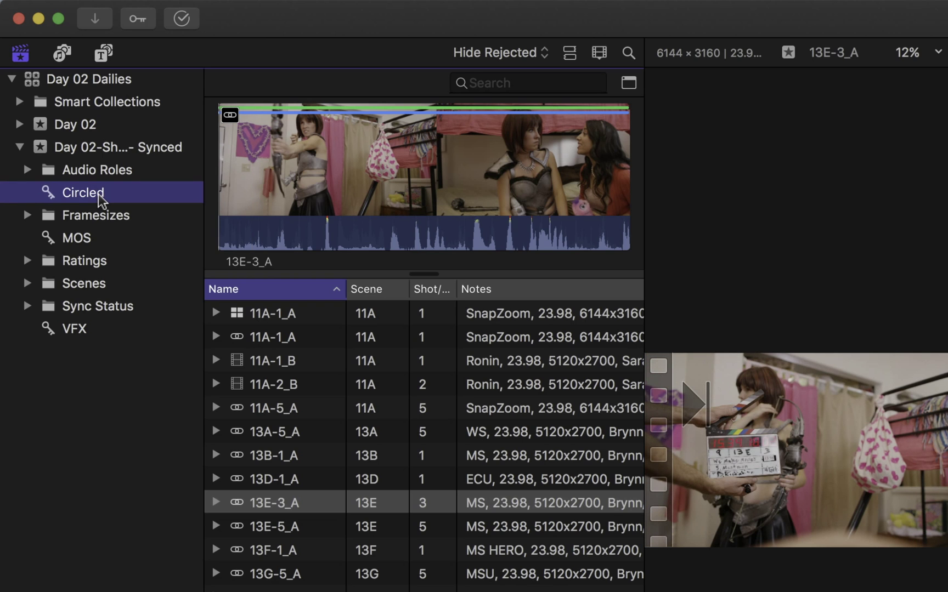
{"action": "left_click", "coordinate": [99, 150]}
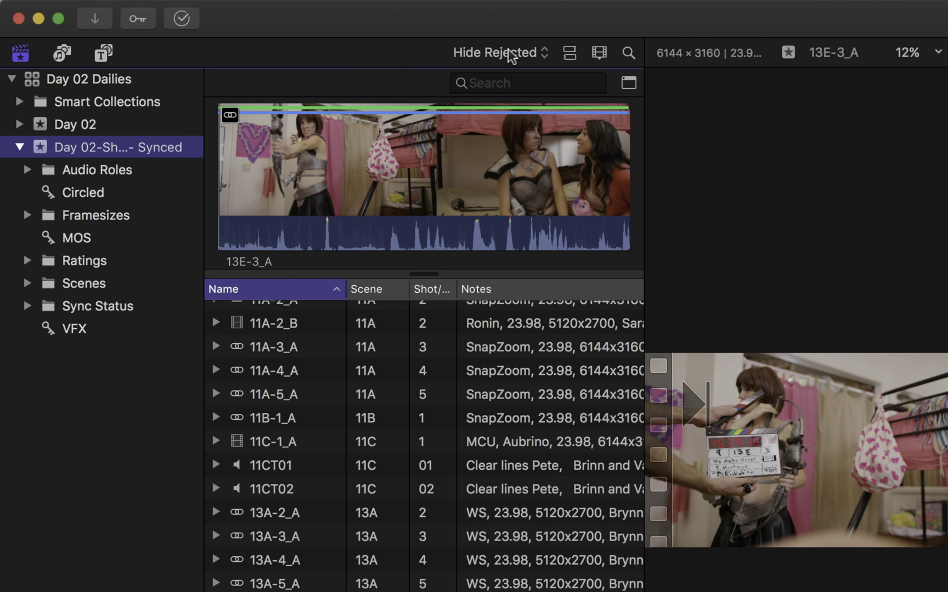
{"action": "left_click", "coordinate": [531, 54]}
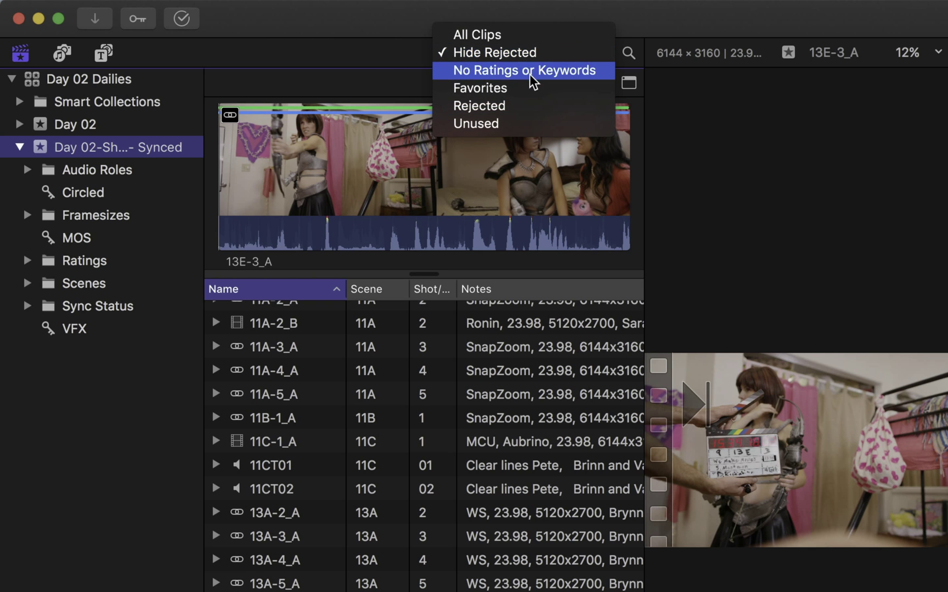
{"action": "left_click", "coordinate": [528, 88]}
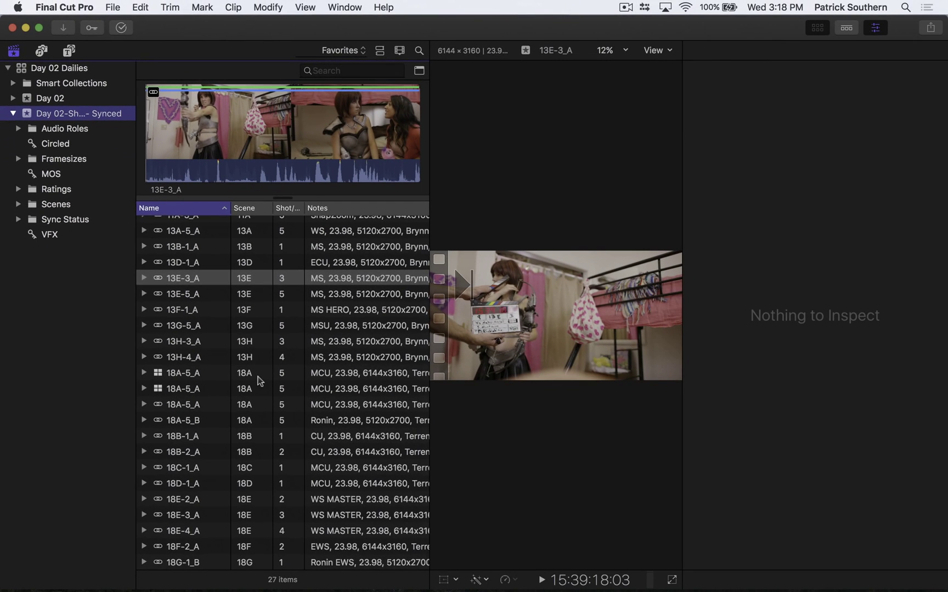
{"action": "scroll", "coordinate": [222, 307], "scroll_direction": "up", "scroll_amount": 5}
Review the favorite clips in turn, from 13A-5_A and 11A-1_A through 18F-2_A to 13E-5_A
{"action": "left_click", "coordinate": [222, 305]}
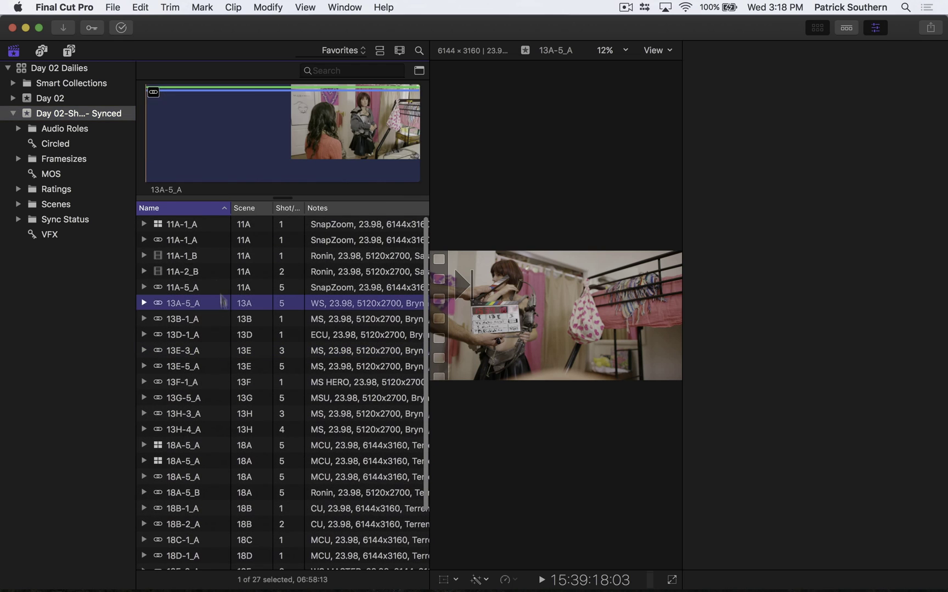
{"action": "left_click", "coordinate": [208, 272]}
{"action": "left_click", "coordinate": [199, 240]}
{"action": "left_click", "coordinate": [196, 333]}
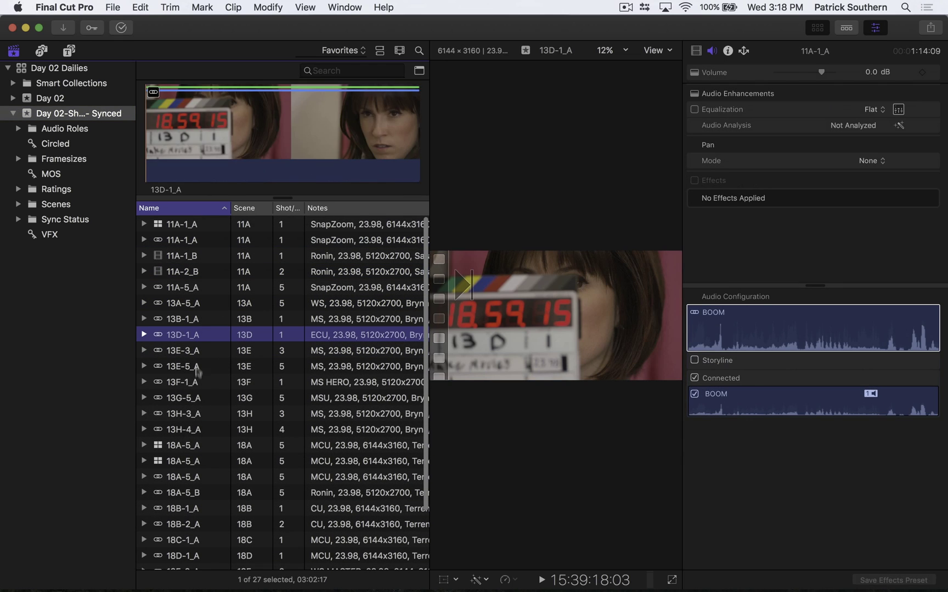
{"action": "left_click", "coordinate": [198, 382]}
{"action": "left_click", "coordinate": [203, 446]}
{"action": "left_click", "coordinate": [212, 494]}
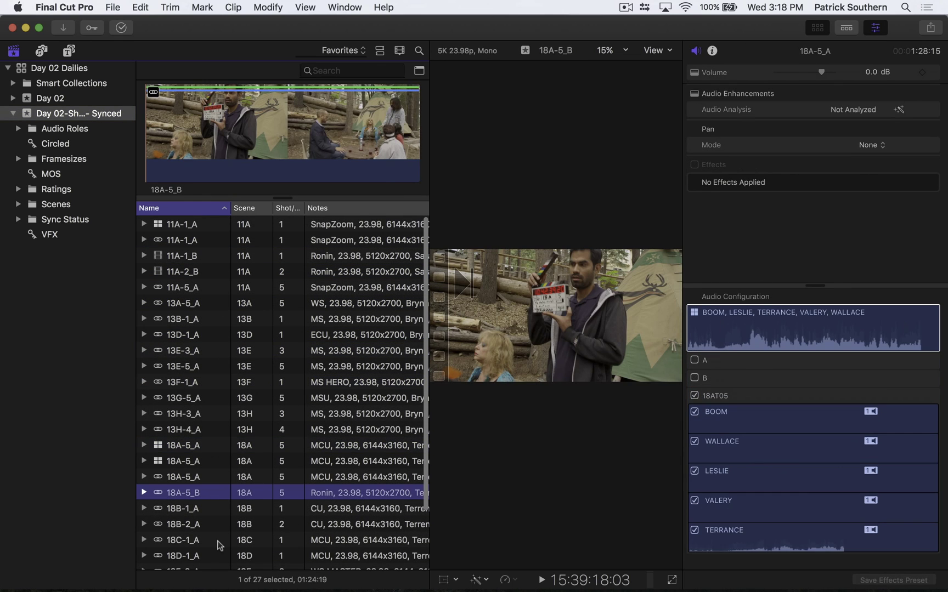
{"action": "left_click", "coordinate": [218, 540]}
{"action": "left_click", "coordinate": [220, 545]}
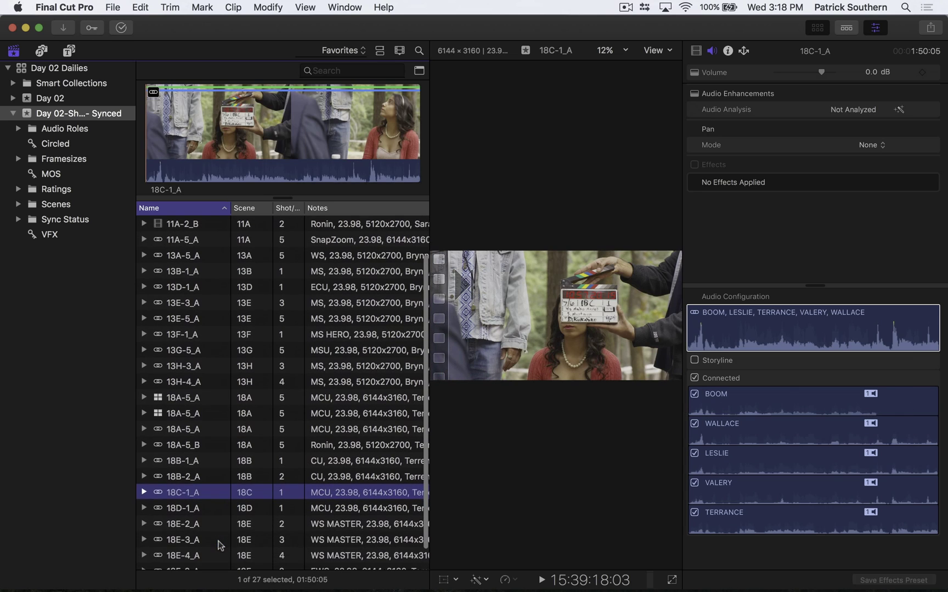
{"action": "left_click", "coordinate": [220, 545]}
{"action": "left_click", "coordinate": [219, 545]}
{"action": "left_click", "coordinate": [220, 545]}
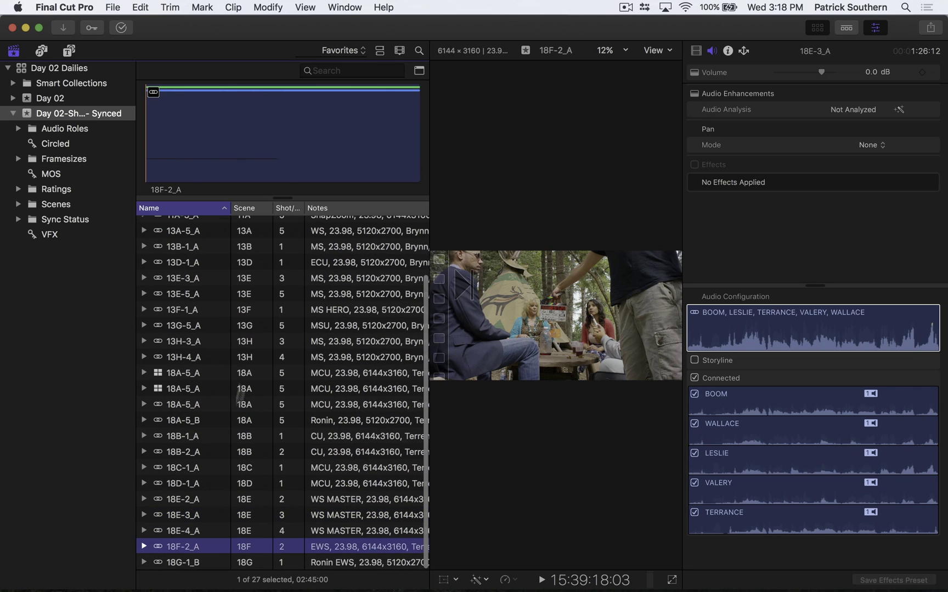
{"action": "left_click", "coordinate": [237, 357]}
{"action": "left_click", "coordinate": [227, 291]}
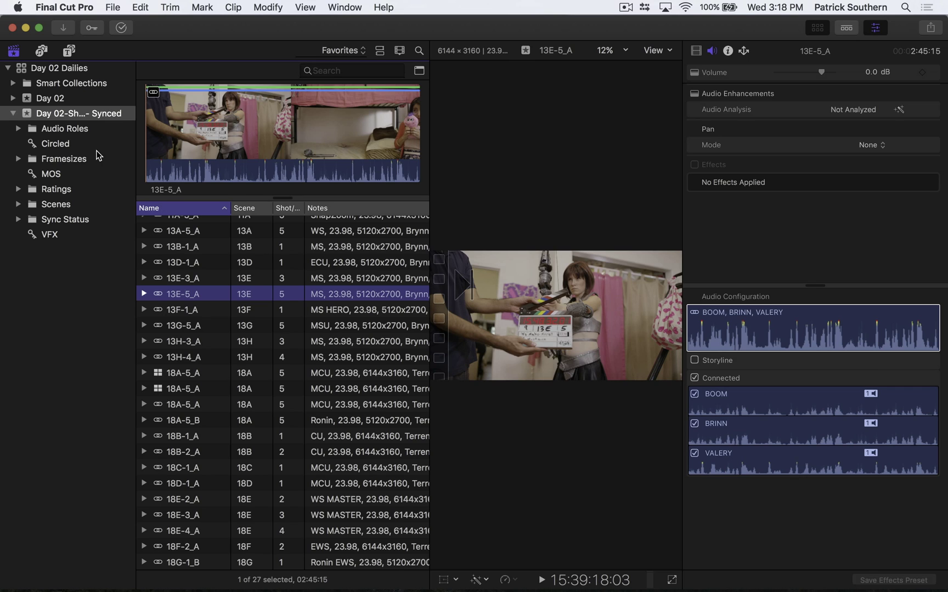
Create a new folder named Tech in the synced Day 02 event
{"action": "left_click", "coordinate": [29, 116]}
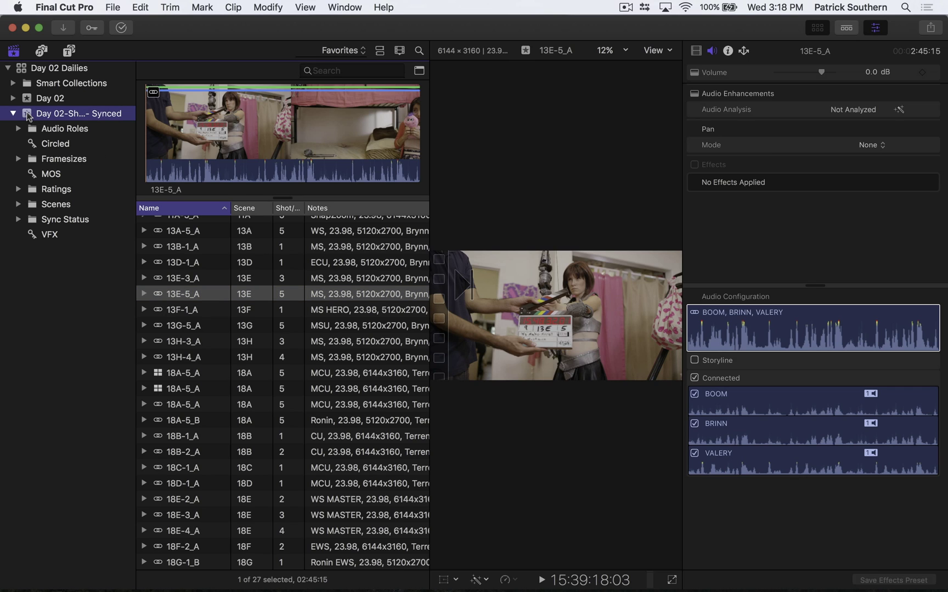
{"action": "left_click", "coordinate": [109, 7]}
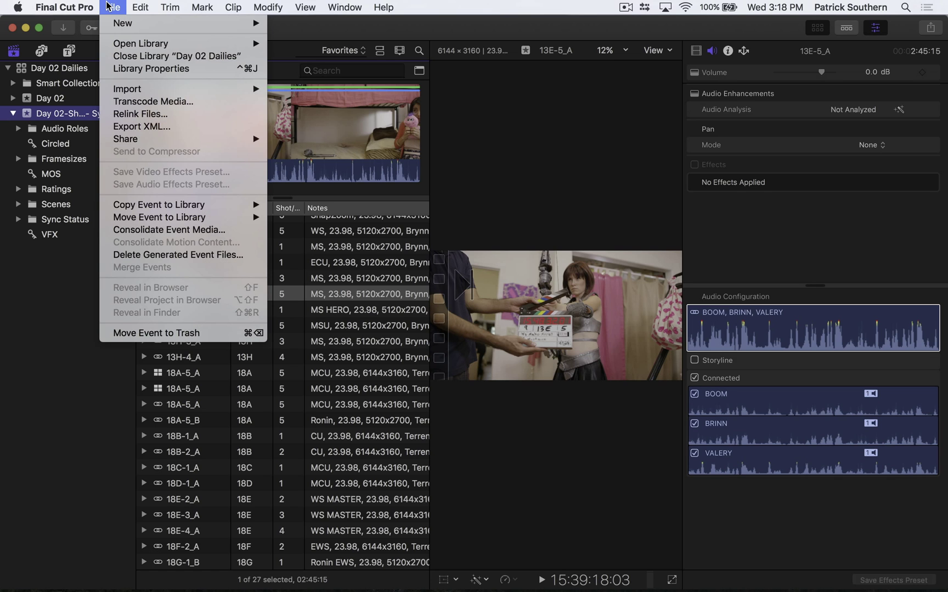
{"action": "mouse_move", "coordinate": [131, 25]}
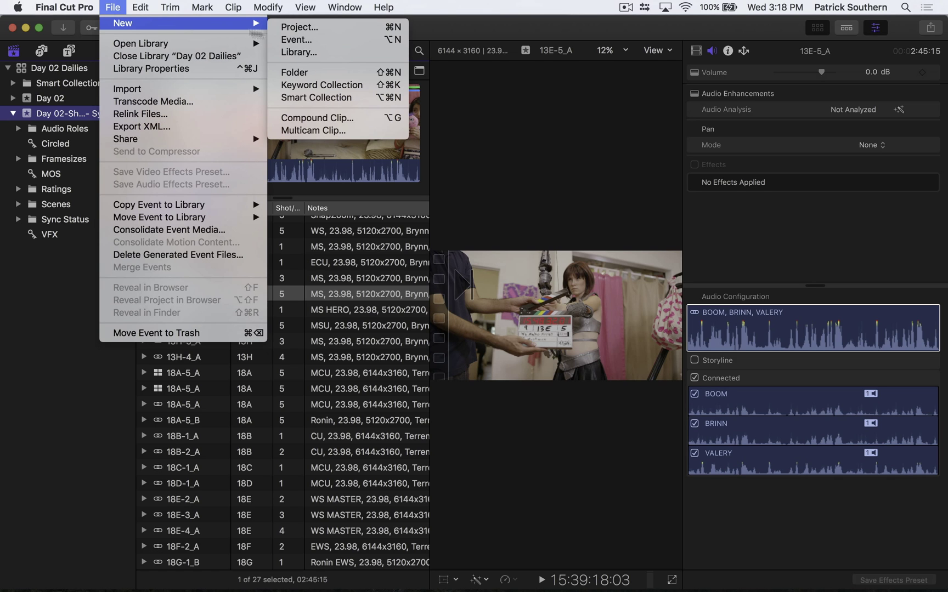
{"action": "left_click", "coordinate": [321, 78]}
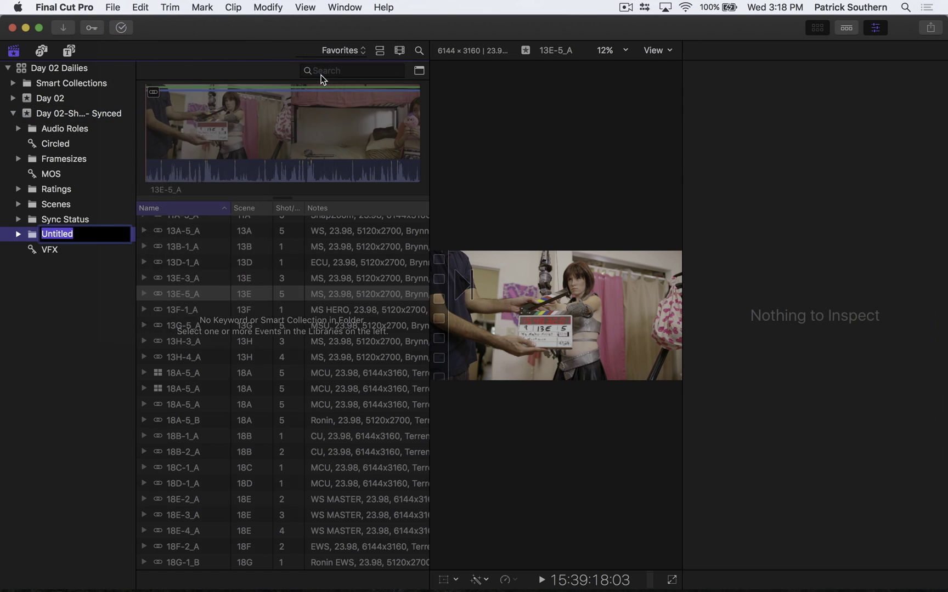
{"action": "type", "text": "Tech"}
{"action": "key", "text": "Return"}
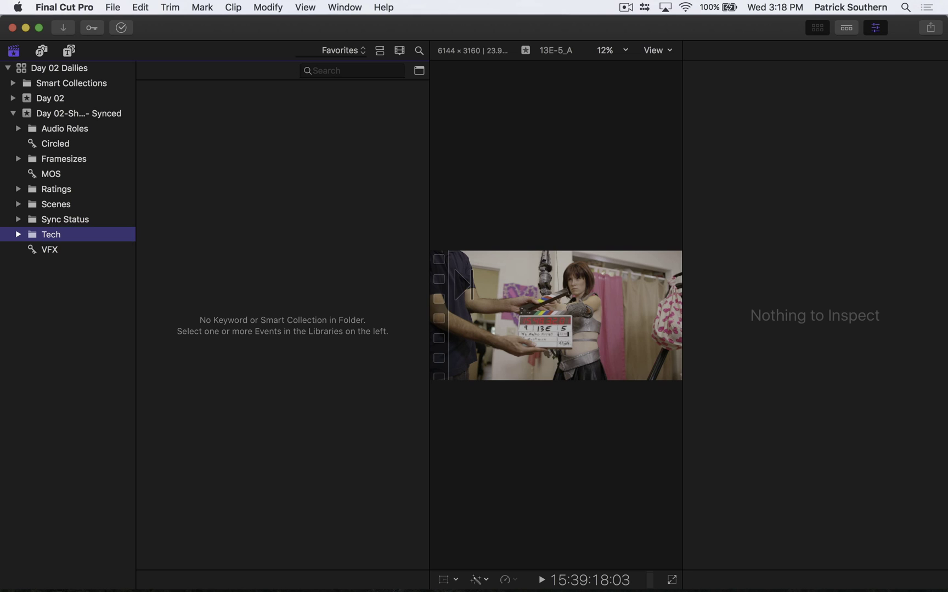
Move the MOS and VFX keyword collections into the Tech folder and collapse it
{"action": "left_click", "coordinate": [55, 174]}
{"action": "left_click", "coordinate": [56, 252], "text": "super"}
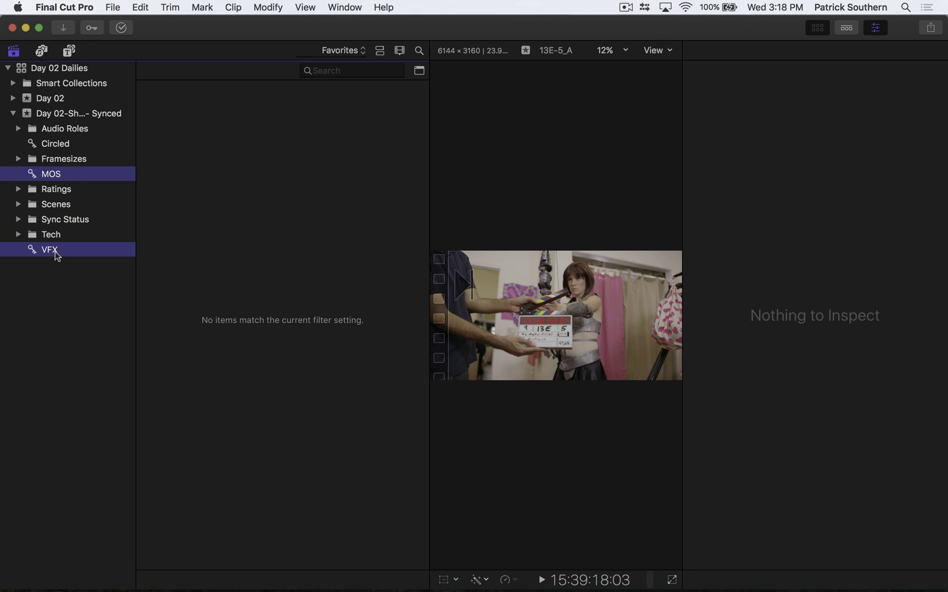
{"action": "left_click_drag", "start_coordinate": [56, 255], "coordinate": [53, 237]}
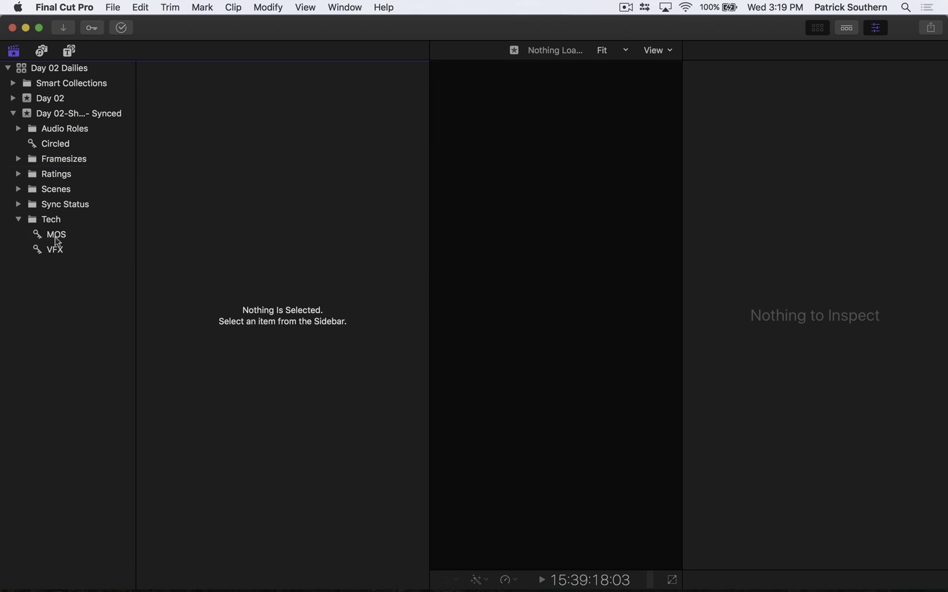
{"action": "left_click", "coordinate": [53, 237]}
{"action": "left_click", "coordinate": [54, 250]}
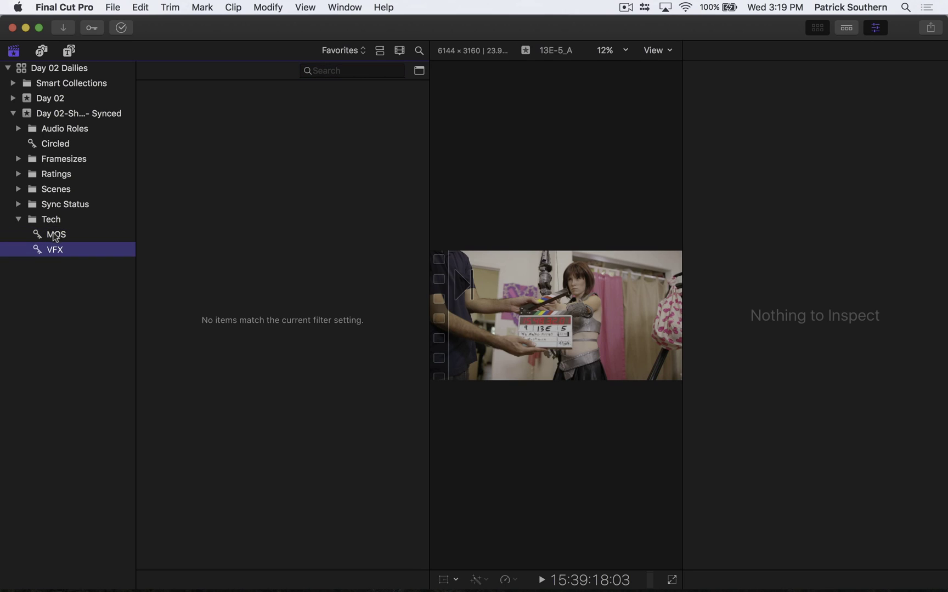
{"action": "left_click", "coordinate": [55, 235]}
{"action": "left_click", "coordinate": [49, 220]}
{"action": "left_click", "coordinate": [18, 220]}
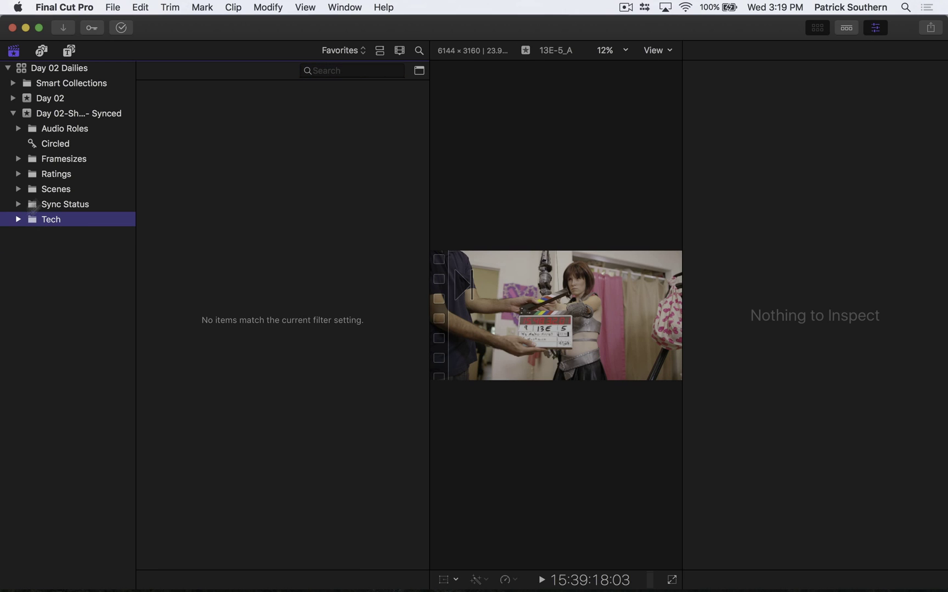
{"action": "left_click", "coordinate": [56, 146]}
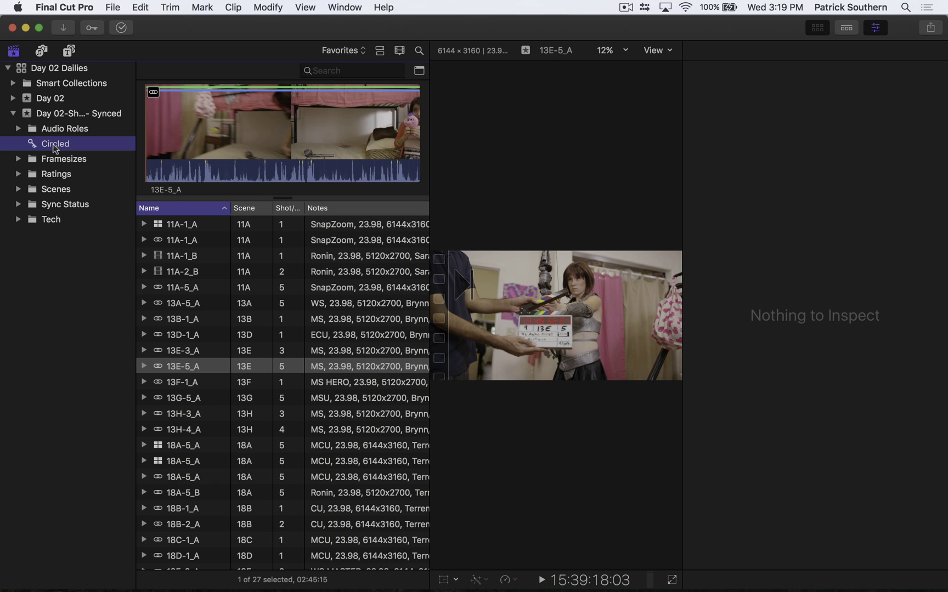
Expand Ratings and compare its Circled collection with the top-level Circled collection
{"action": "left_click", "coordinate": [18, 174]}
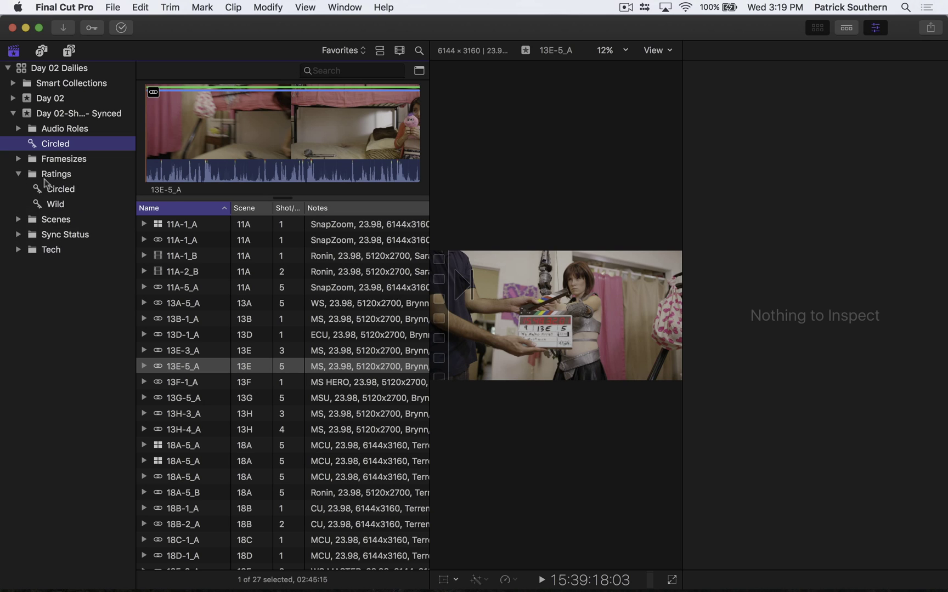
{"action": "left_click", "coordinate": [55, 189]}
{"action": "left_click", "coordinate": [47, 147]}
{"action": "left_click", "coordinate": [48, 189]}
{"action": "left_click", "coordinate": [47, 147]}
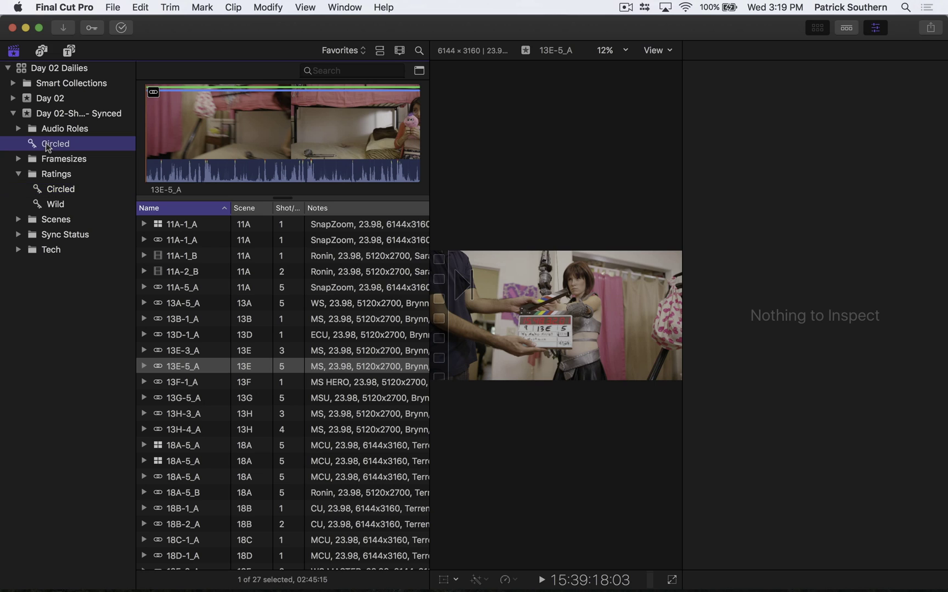
{"action": "left_click", "coordinate": [60, 189]}
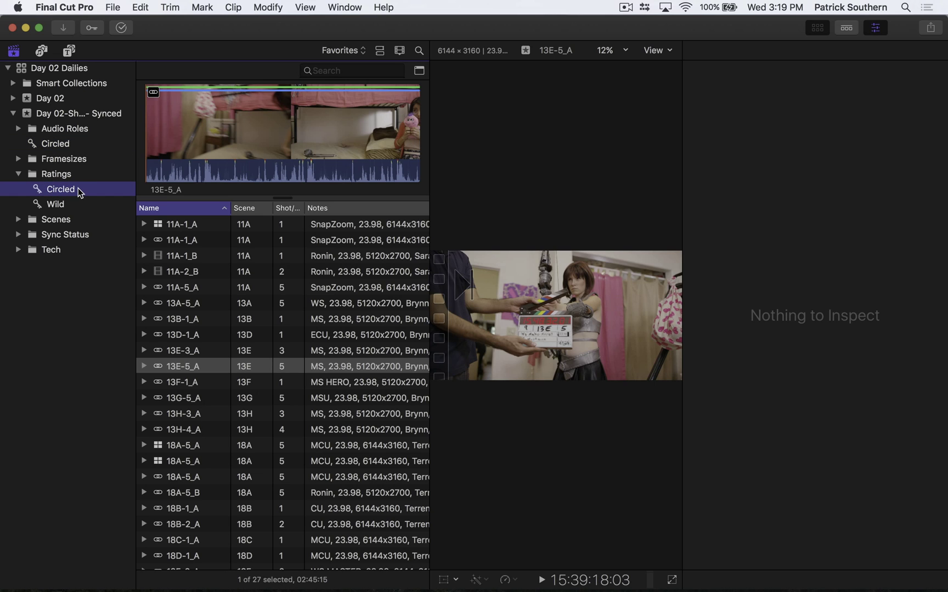
{"action": "left_click", "coordinate": [62, 144]}
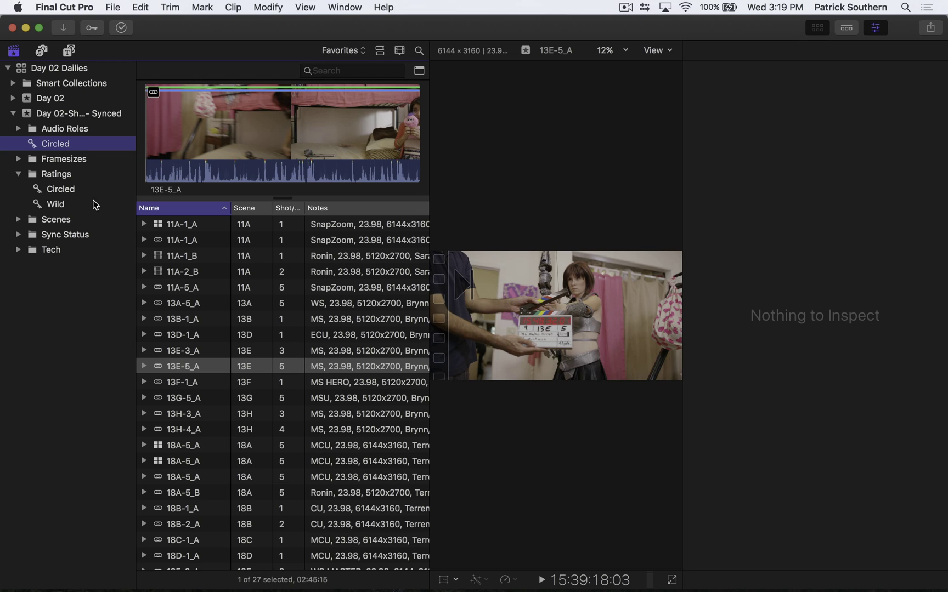
{"action": "left_click", "coordinate": [58, 188]}
{"action": "left_click", "coordinate": [49, 130]}
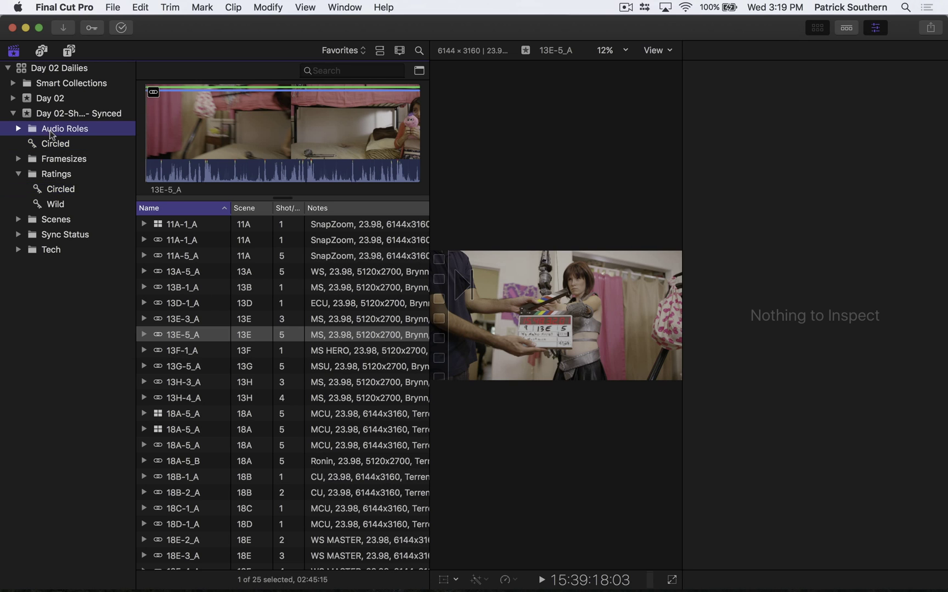
{"action": "left_click", "coordinate": [51, 144]}
{"action": "left_click", "coordinate": [58, 189]}
Delete the duplicate top-level Circled collection and collapse the Ratings folder
{"action": "left_click", "coordinate": [54, 147]}
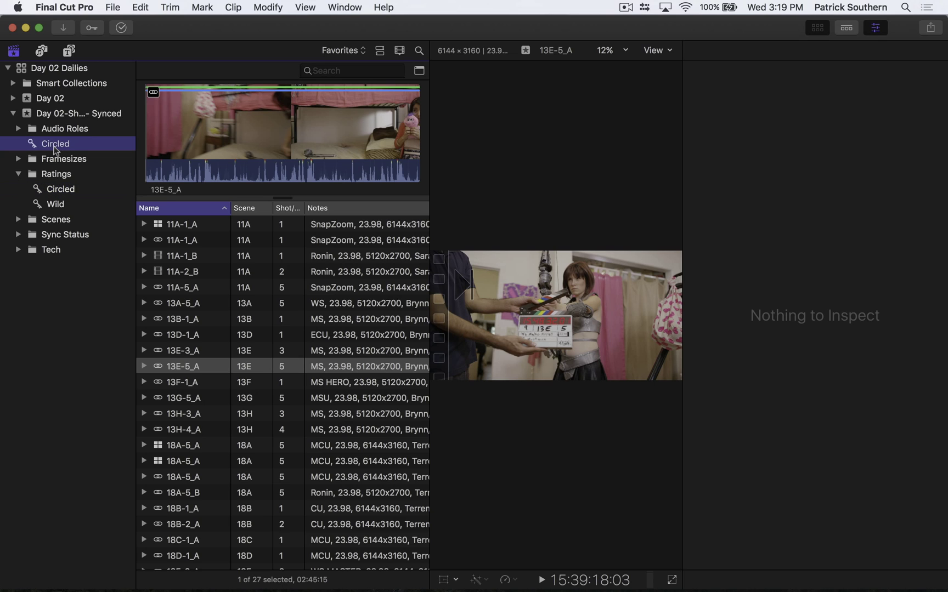
{"action": "key", "text": "super+BackSpace"}
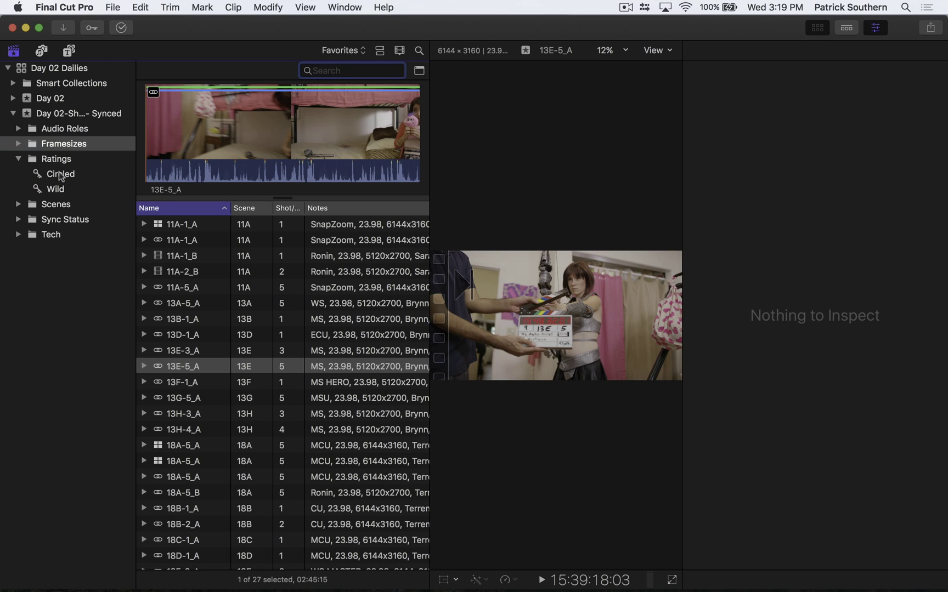
{"action": "left_click", "coordinate": [59, 173]}
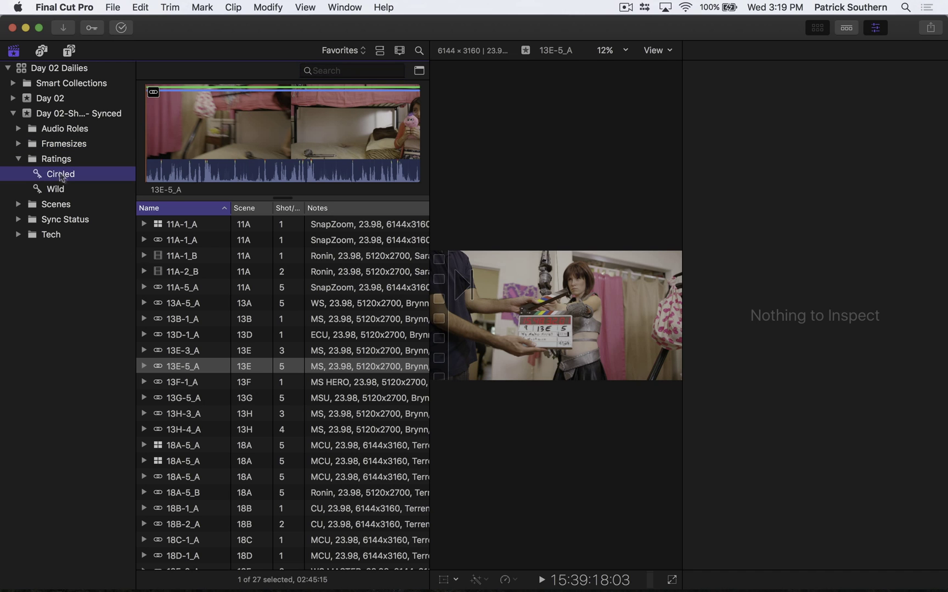
{"action": "scroll", "coordinate": [188, 332], "scroll_direction": "down", "scroll_amount": 5}
{"action": "scroll", "coordinate": [188, 332], "scroll_direction": "up", "scroll_amount": 5}
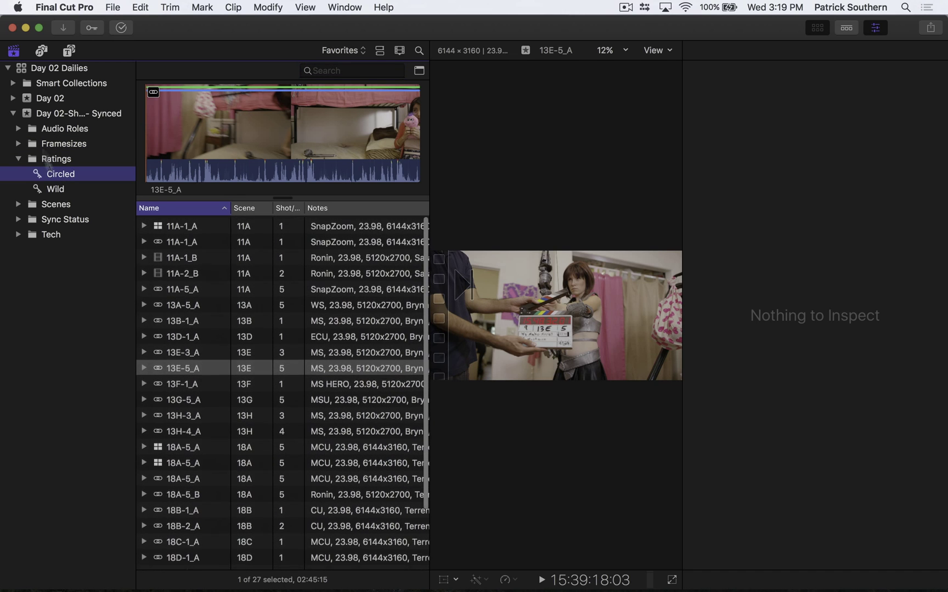
{"action": "left_click", "coordinate": [20, 159]}
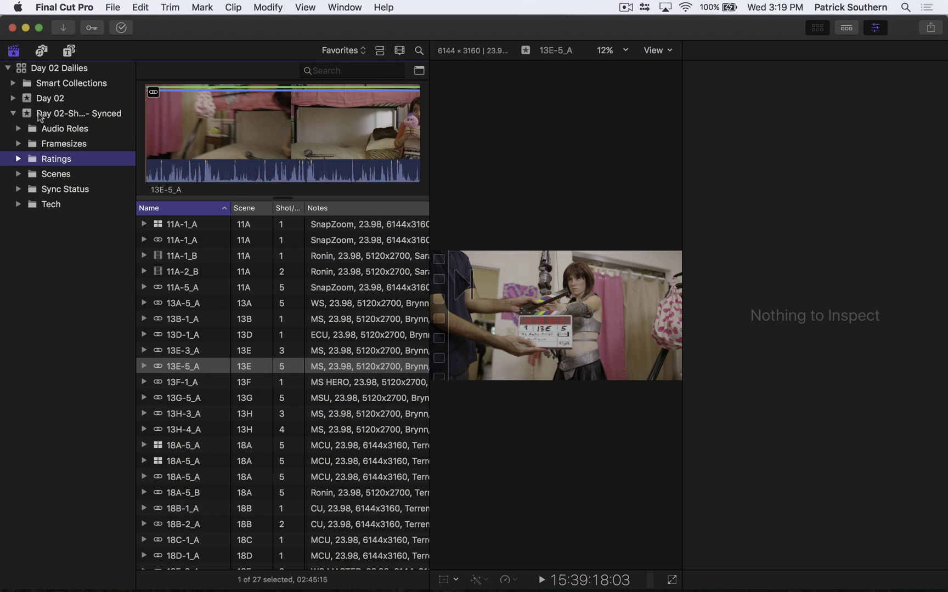